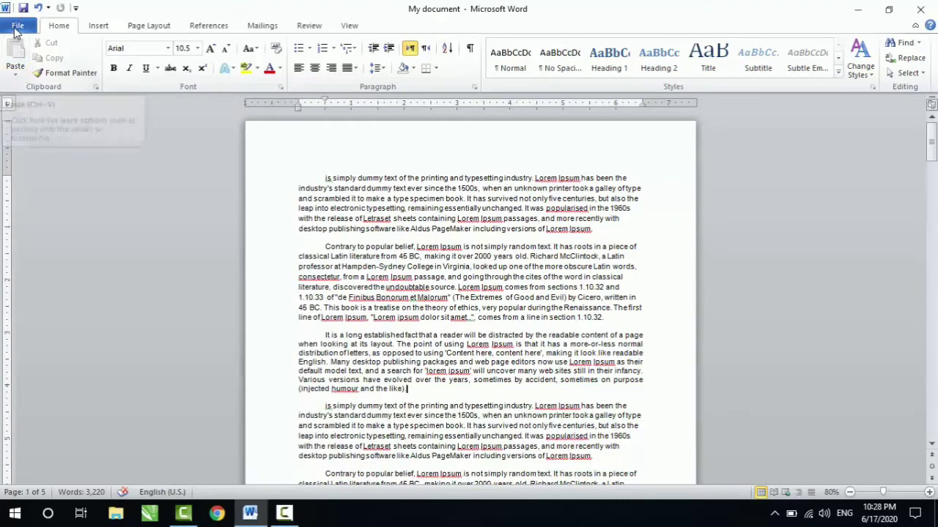
Browse the File backstage's Info and Print pages, ending on Save & Send's e-mail options
left_click(17, 27)
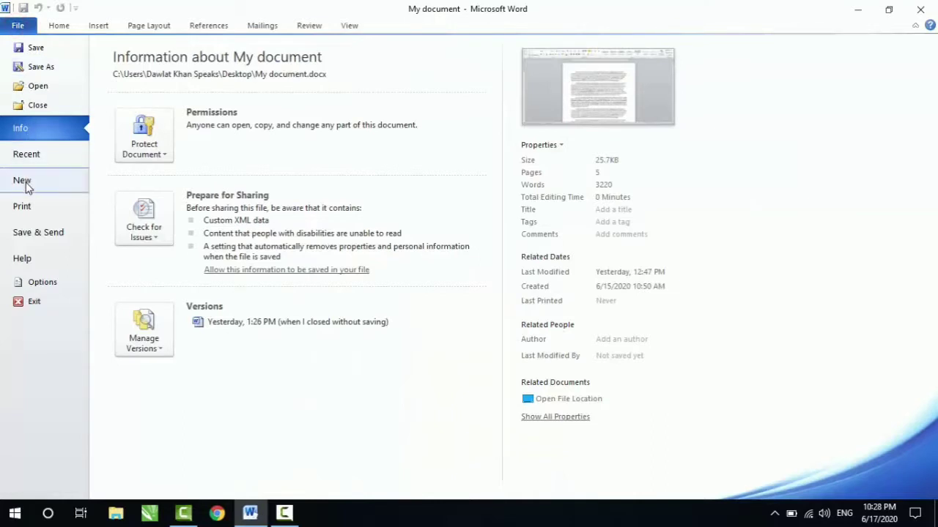
left_click(23, 207)
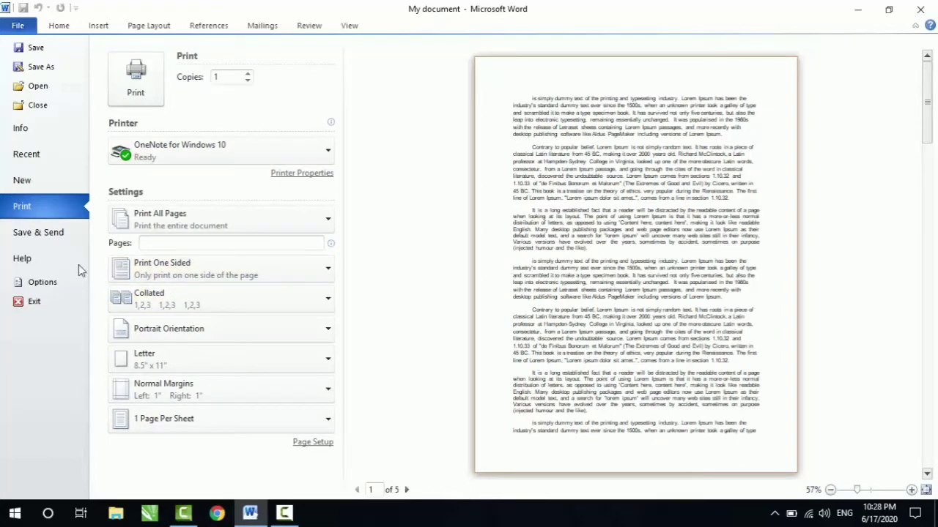
left_click(26, 236)
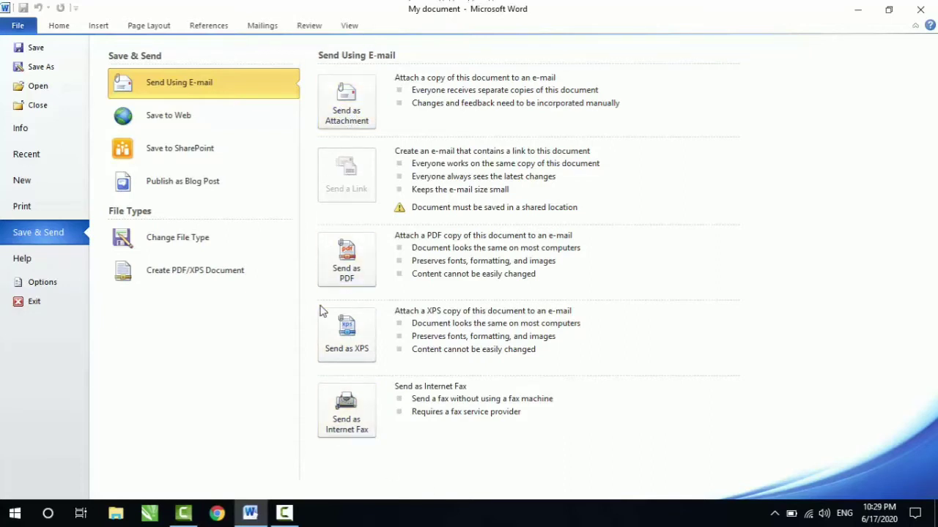
Minimize and restore Word, then view the Save to Web and Save to SharePoint options
left_click(857, 8)
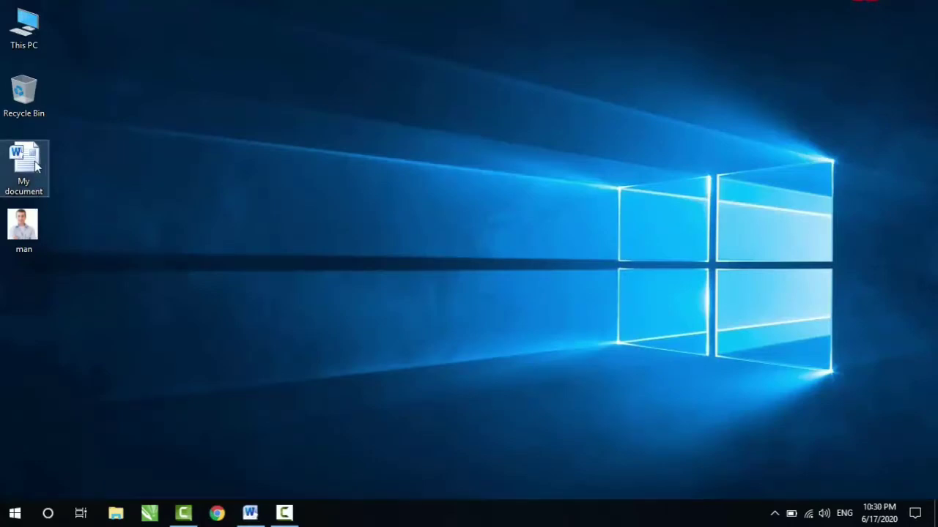
left_click(246, 514)
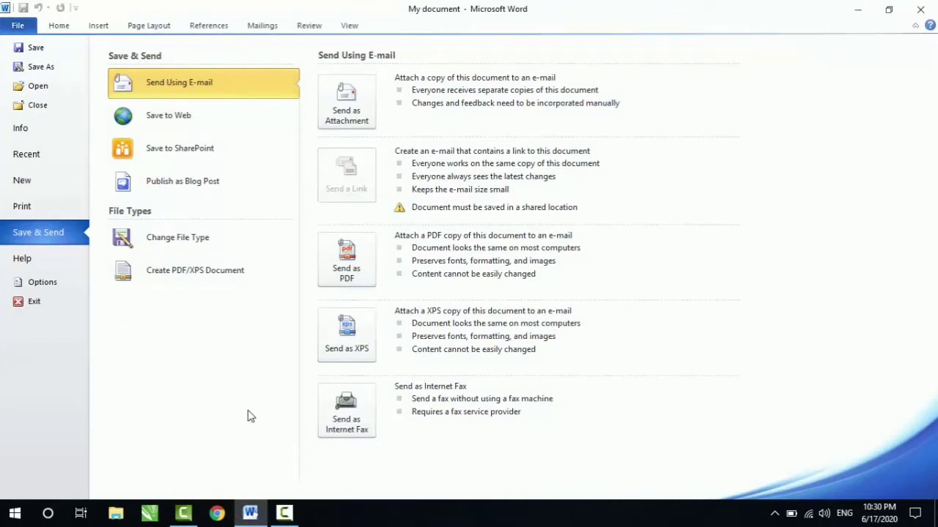
left_click(174, 121)
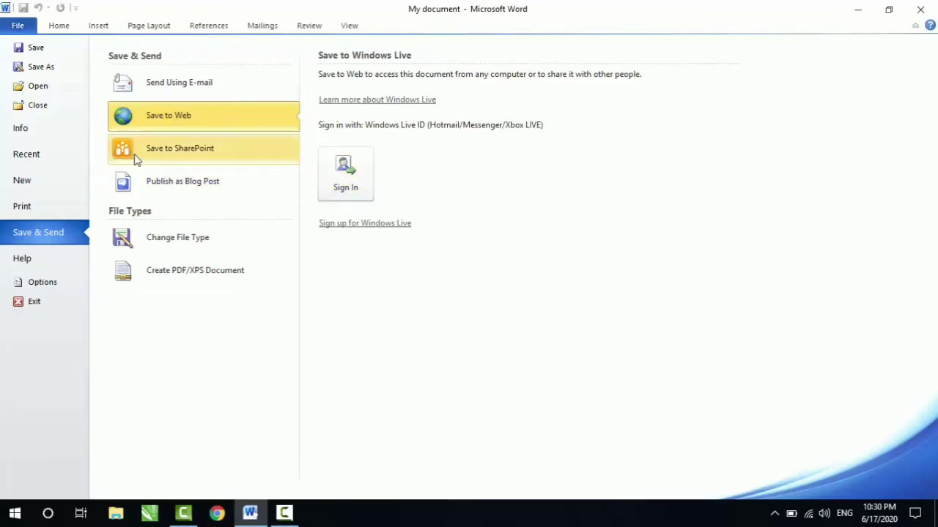
left_click(183, 157)
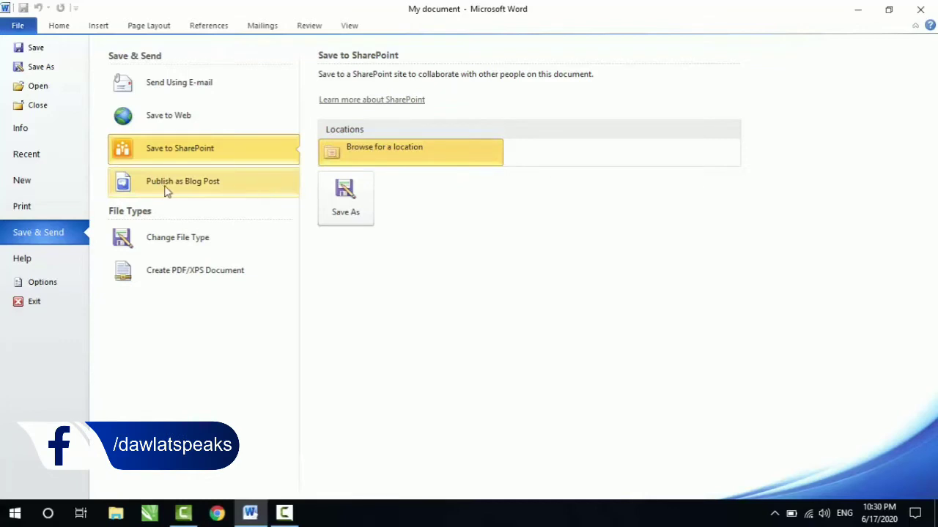
Look over the Publish as Blog Post and Change File Type options, then return to the Home tab
left_click(209, 187)
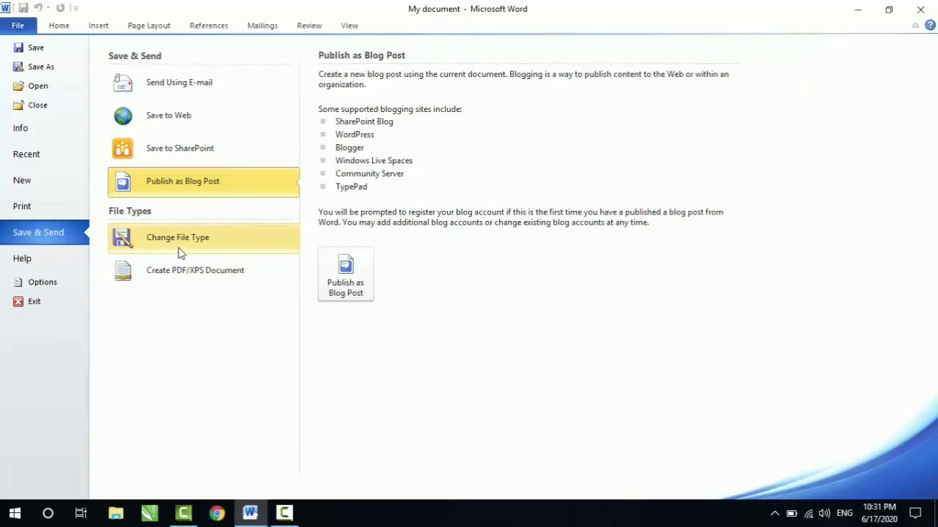
left_click(185, 251)
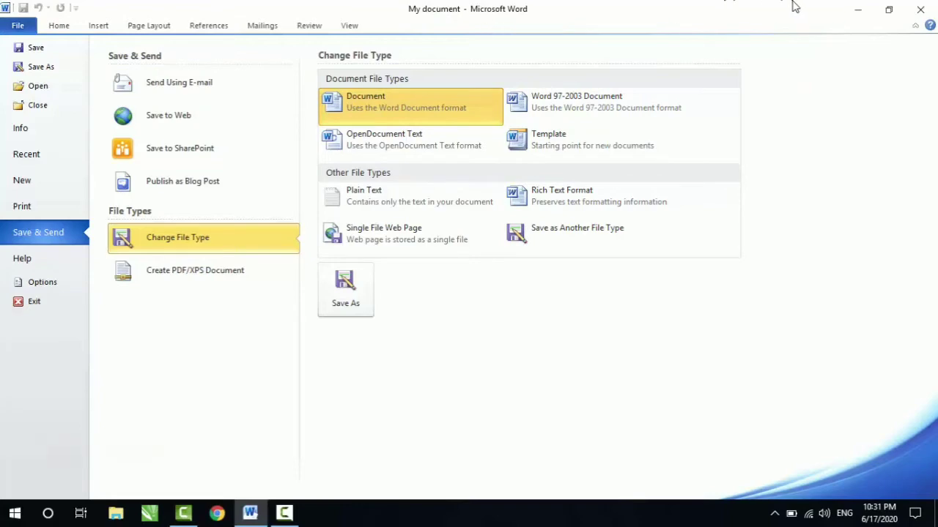
left_click(59, 26)
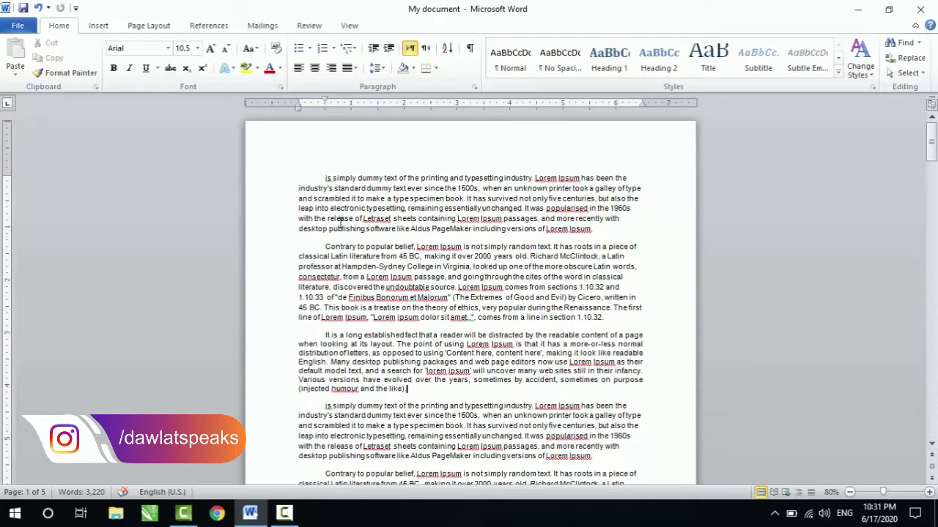
Apply the first blue outlined text effect to the first paragraph
left_click_drag(323, 178, 529, 228)
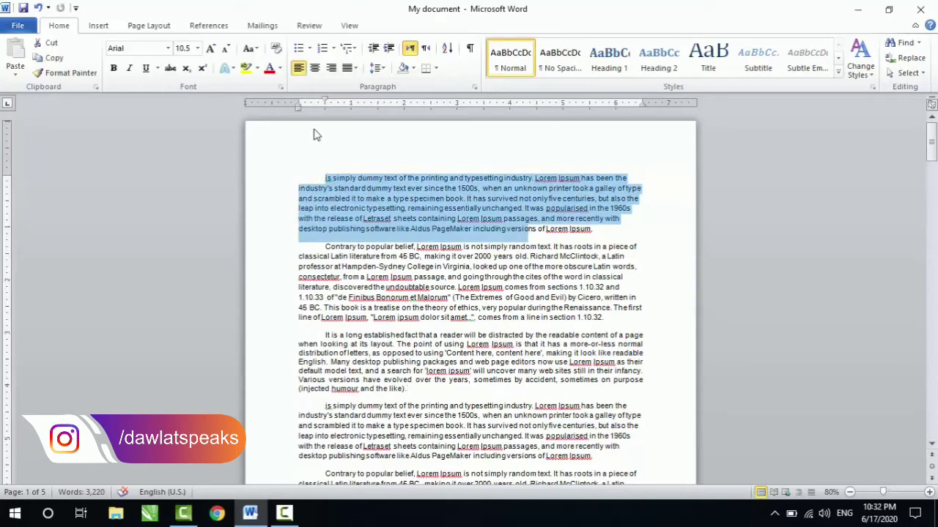
left_click(228, 68)
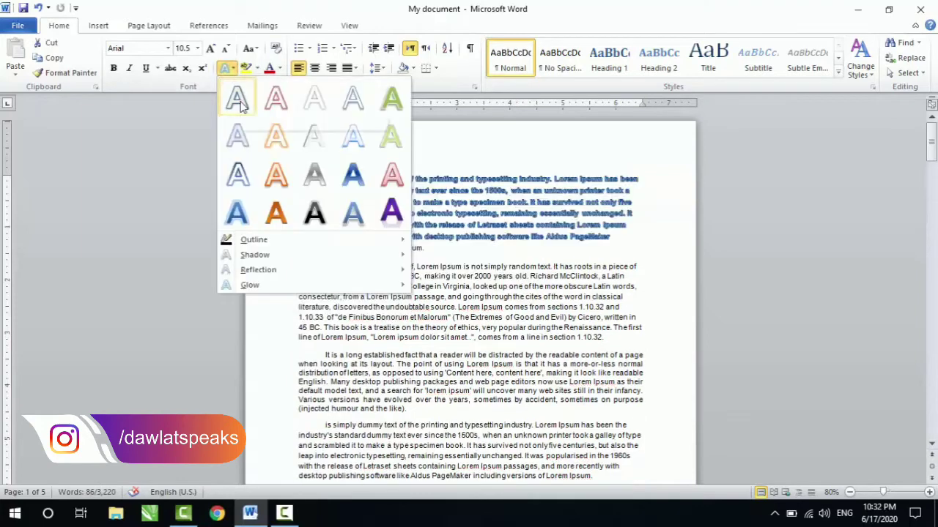
left_click(237, 98)
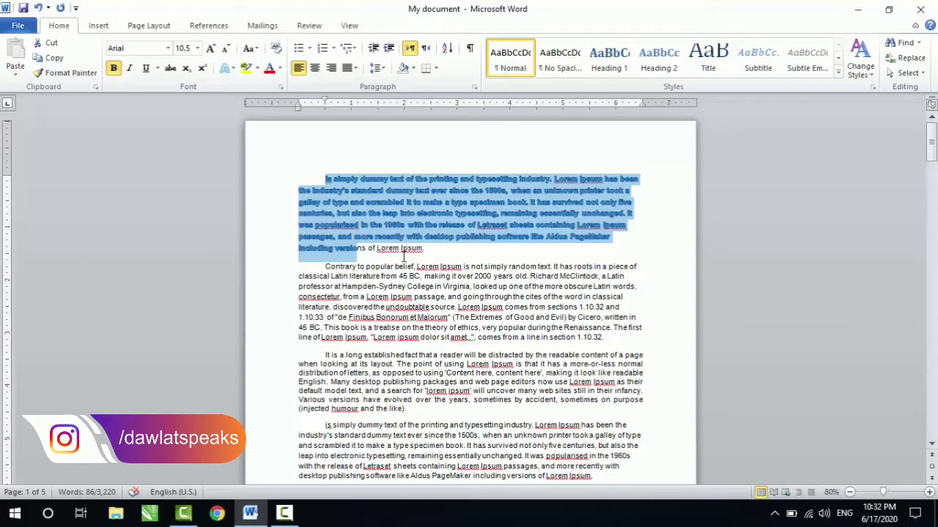
Select 'literature from 45 BC, making' in the second paragraph and open the File Info page
left_click(433, 251)
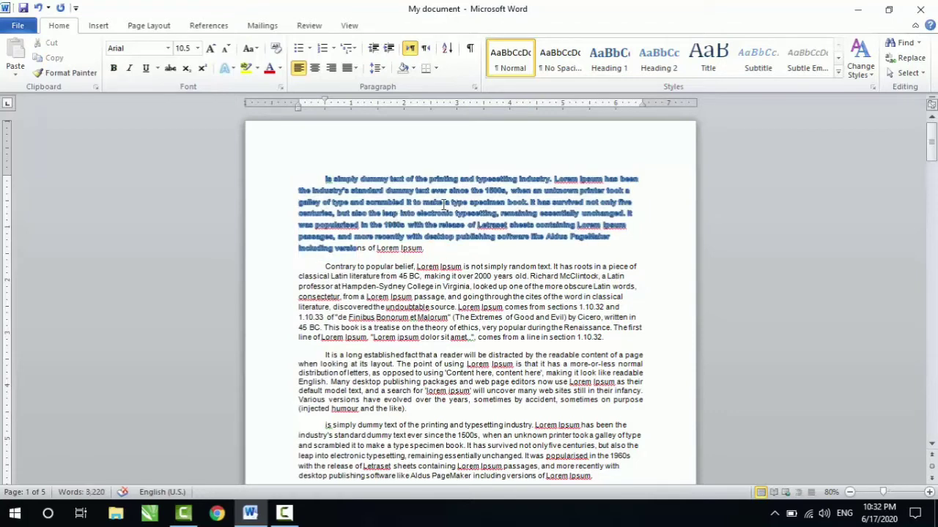
left_click_drag(358, 276, 450, 277)
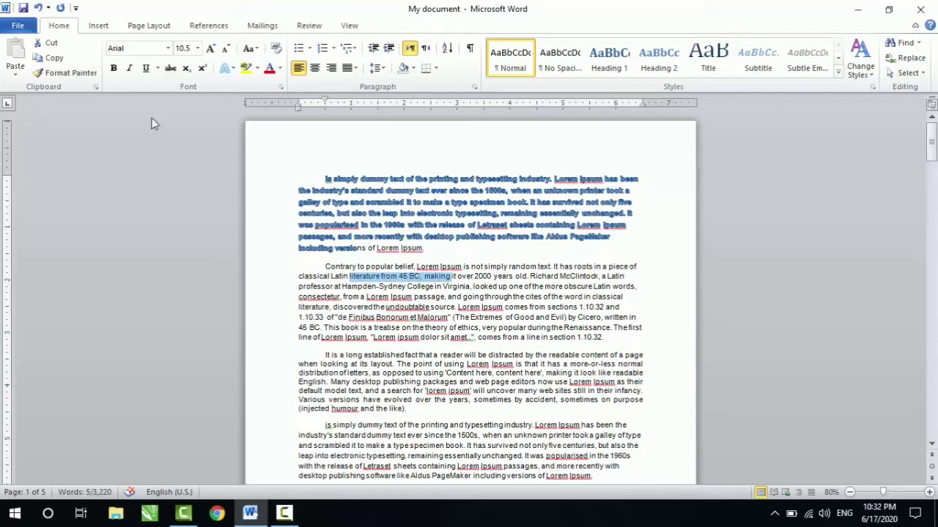
left_click(18, 25)
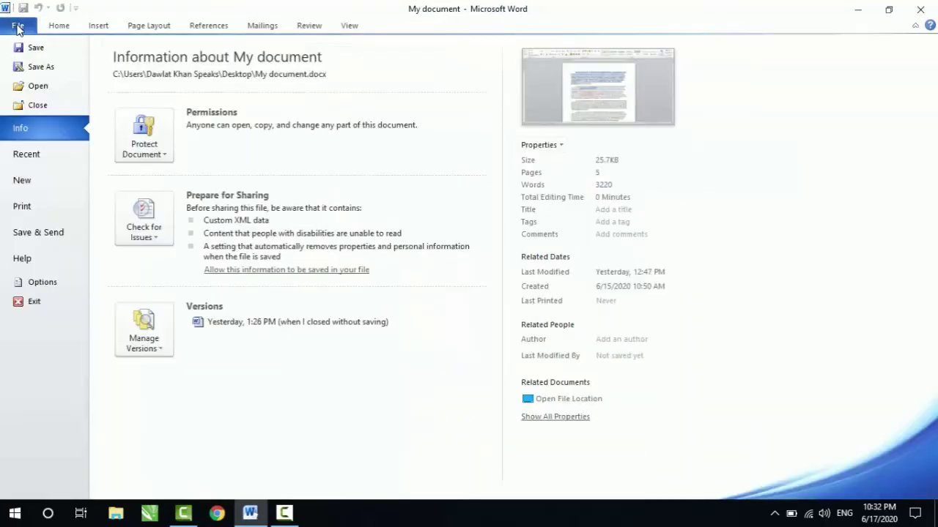
Save a Word 97-2003 Document copy named 'My document 2003'
left_click(25, 237)
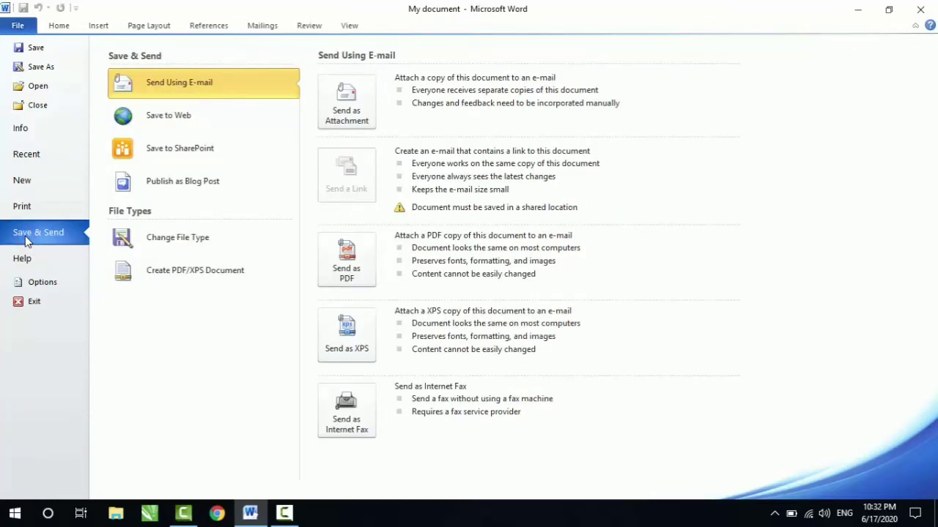
left_click(232, 238)
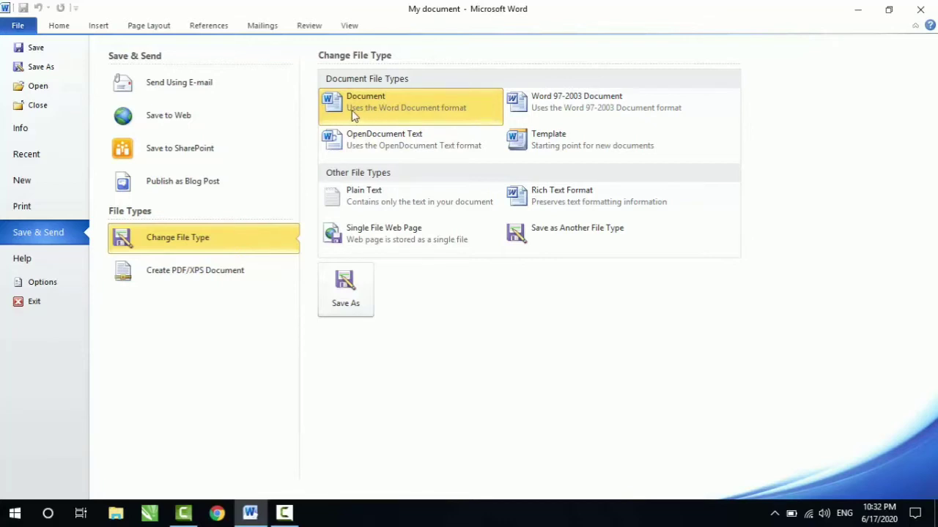
left_click(580, 98)
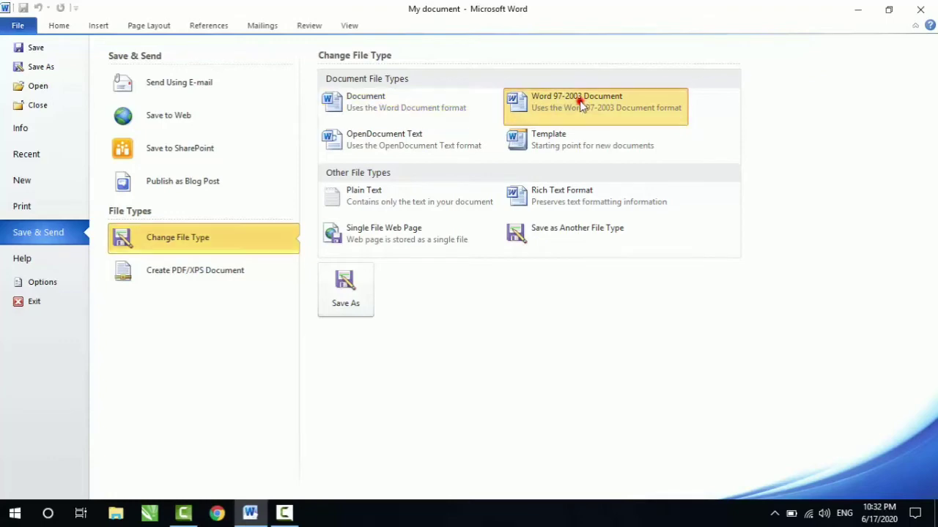
left_click(354, 297)
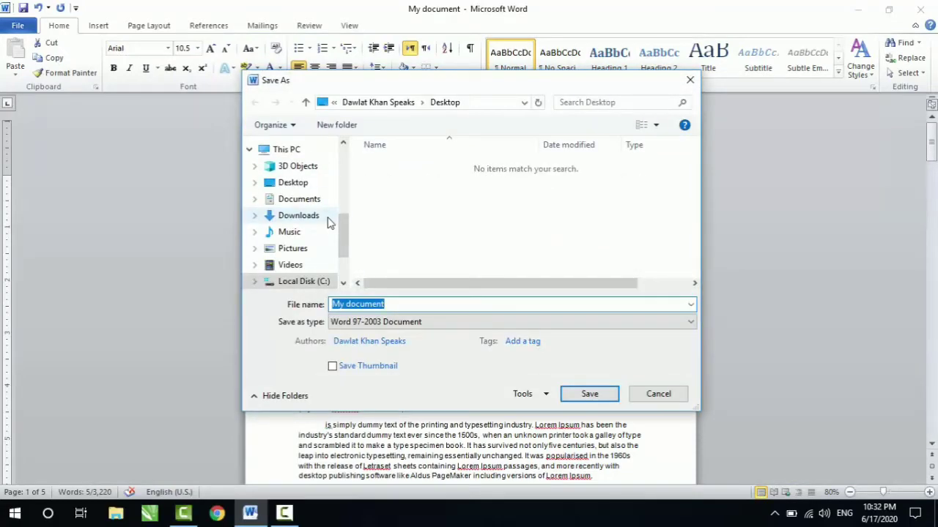
left_click(425, 307)
type("20")
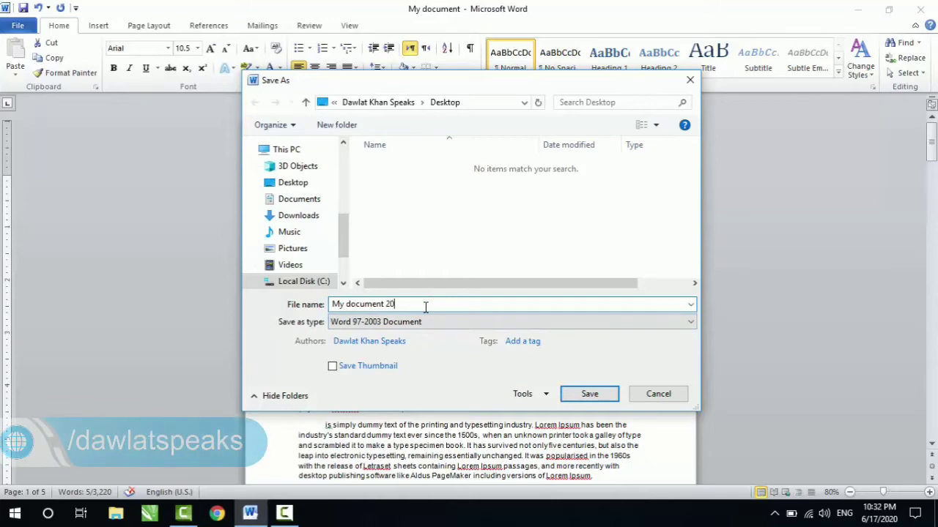
type("03")
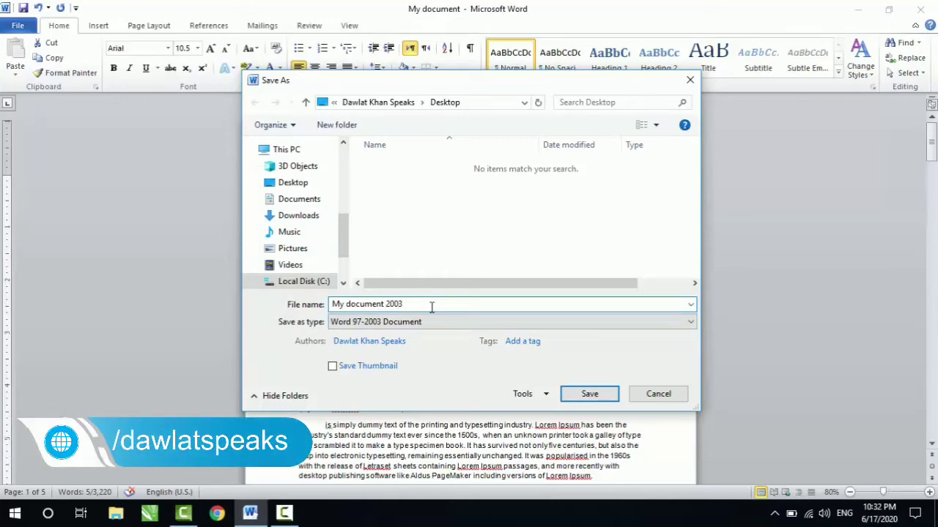
left_click(590, 394)
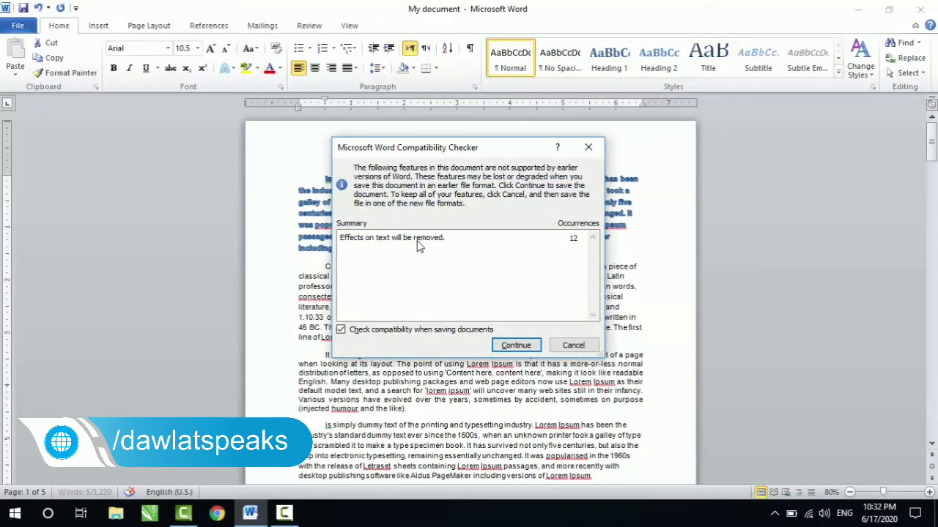
Continue past the compatibility warning so the 2003 copy saves without text effects
left_click(516, 346)
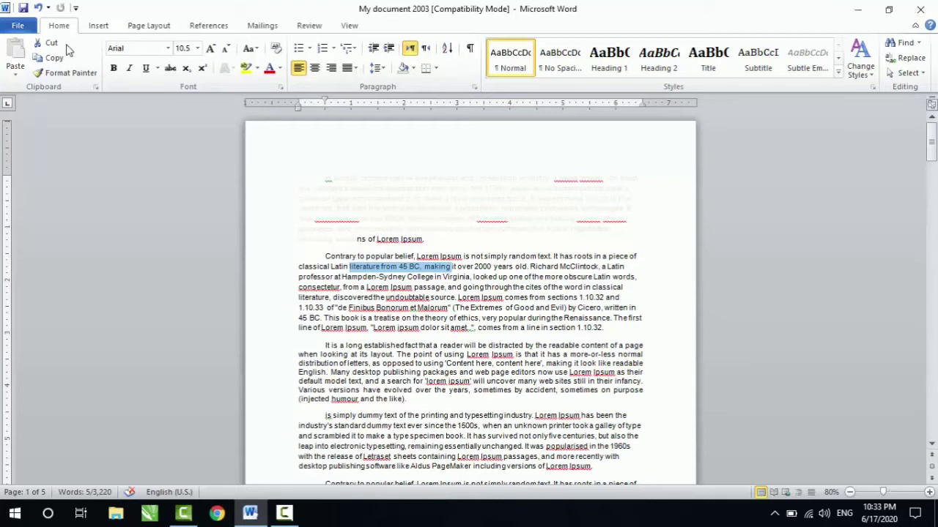
Save an OpenDocument Text copy named 'My document 2003 111', accepting the compatibility prompt
left_click(18, 27)
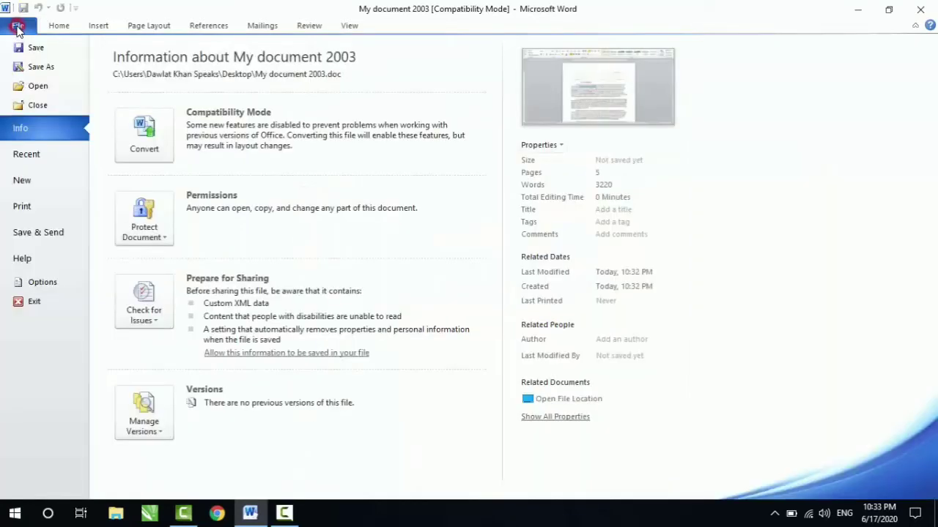
left_click(34, 233)
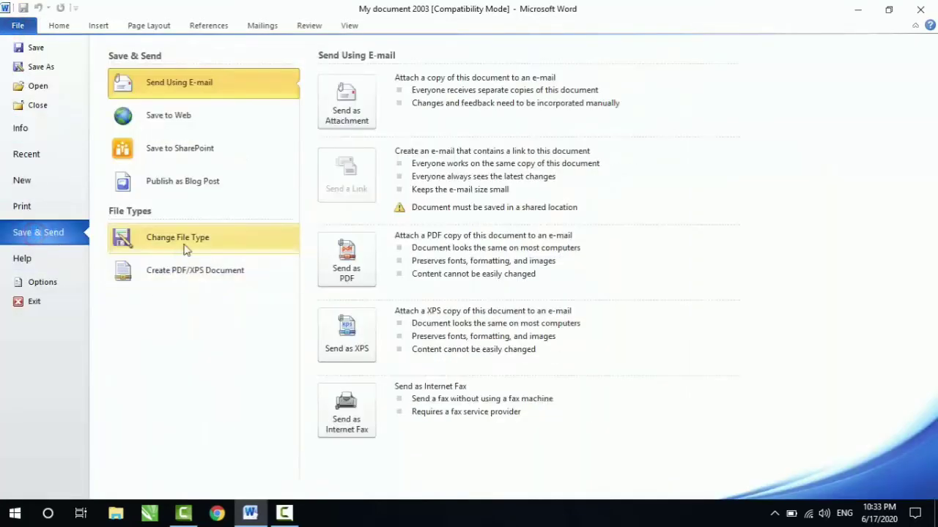
left_click(186, 245)
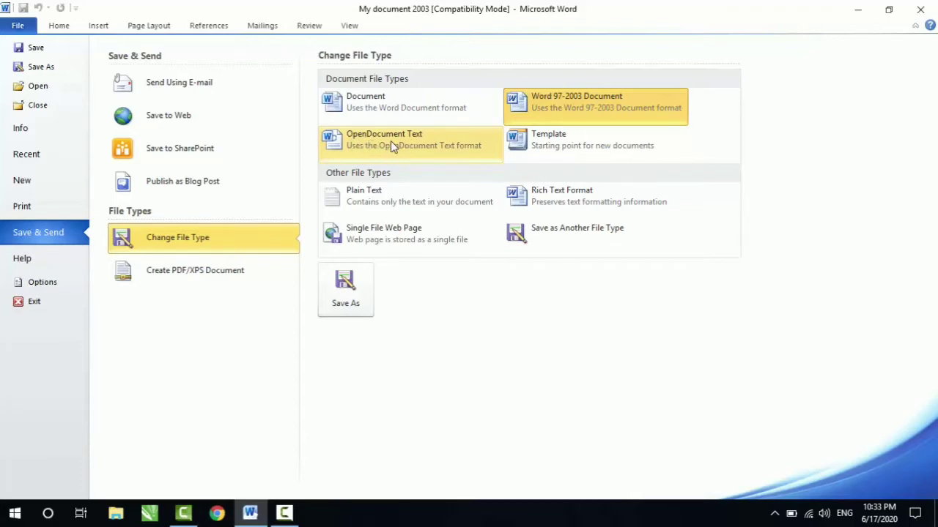
left_click(396, 141)
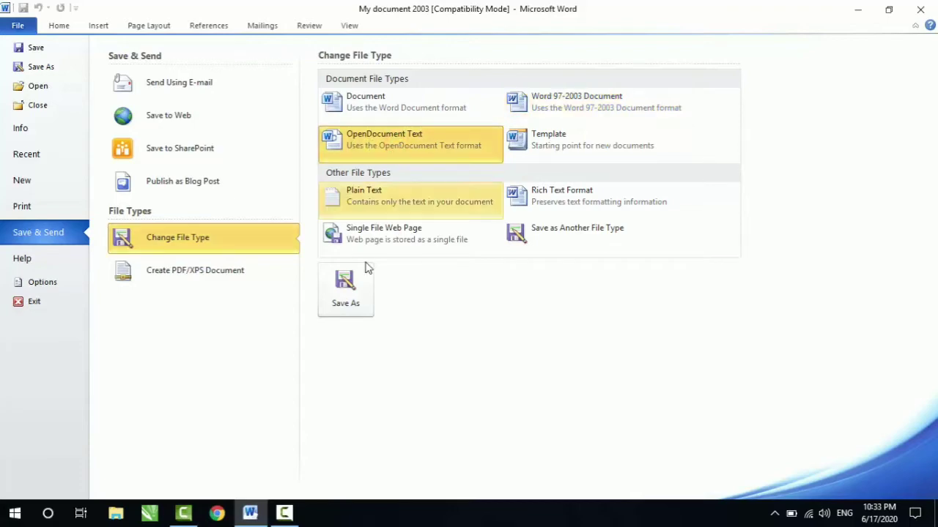
left_click(343, 293)
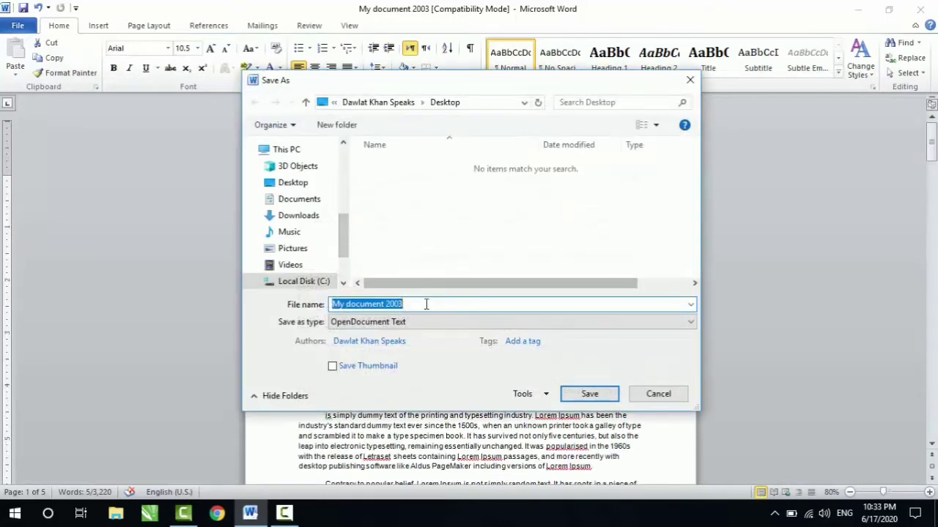
left_click(426, 303)
type("111")
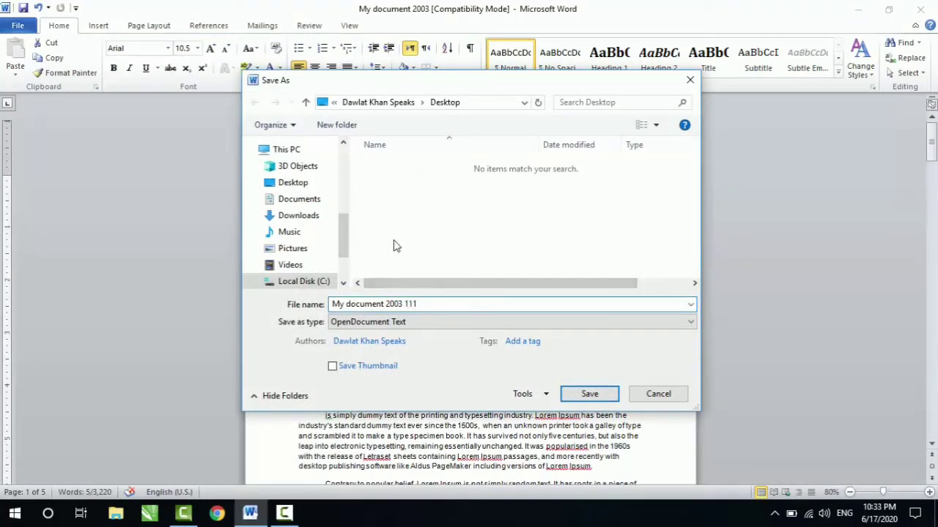
left_click(589, 395)
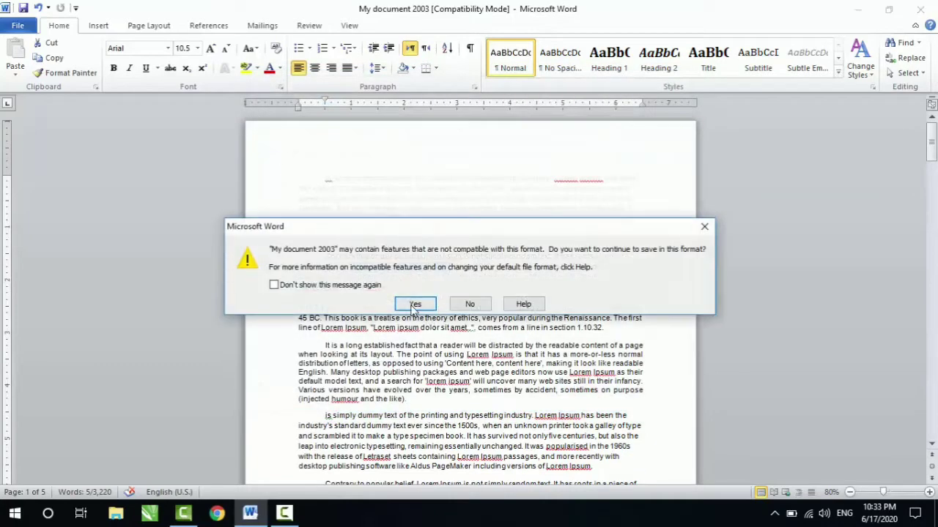
left_click(415, 305)
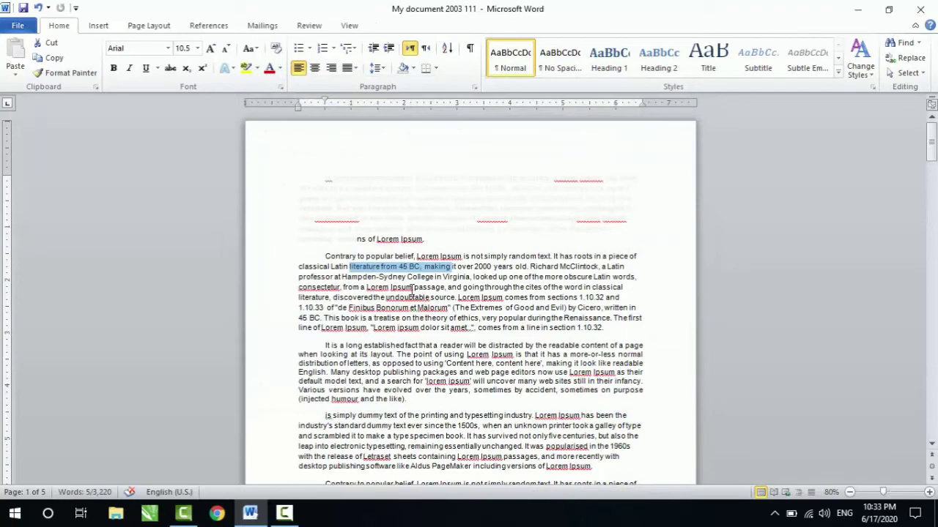
Open the Change File Type choices and briefly look at the available document templates
left_click(18, 27)
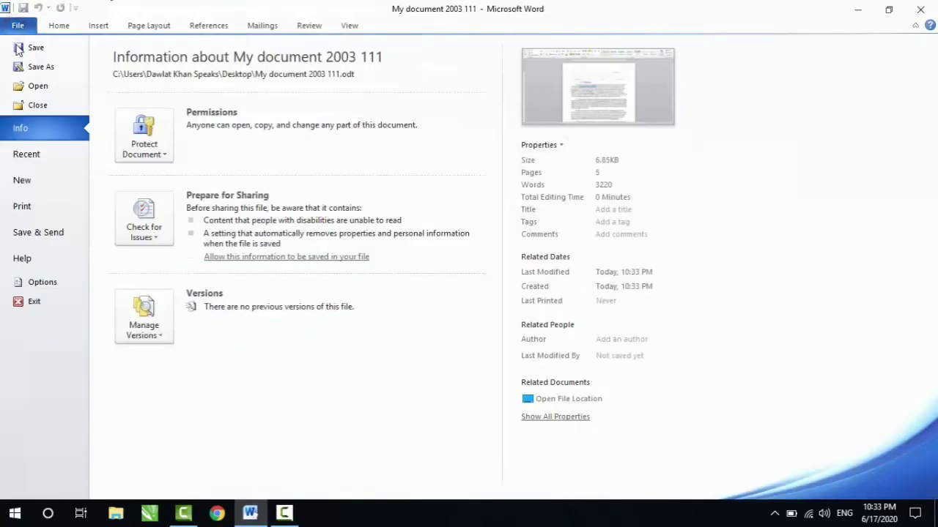
left_click(38, 235)
left_click(176, 241)
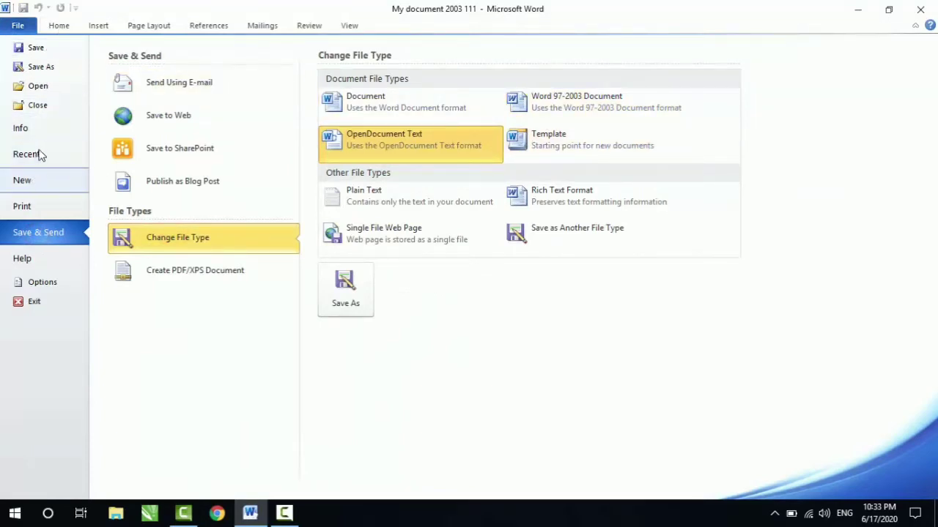
left_click(33, 183)
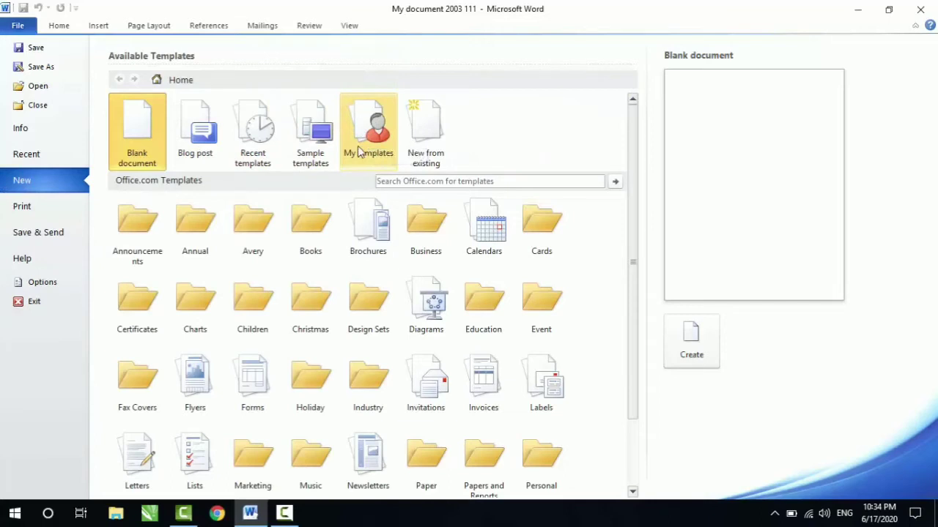
left_click(32, 233)
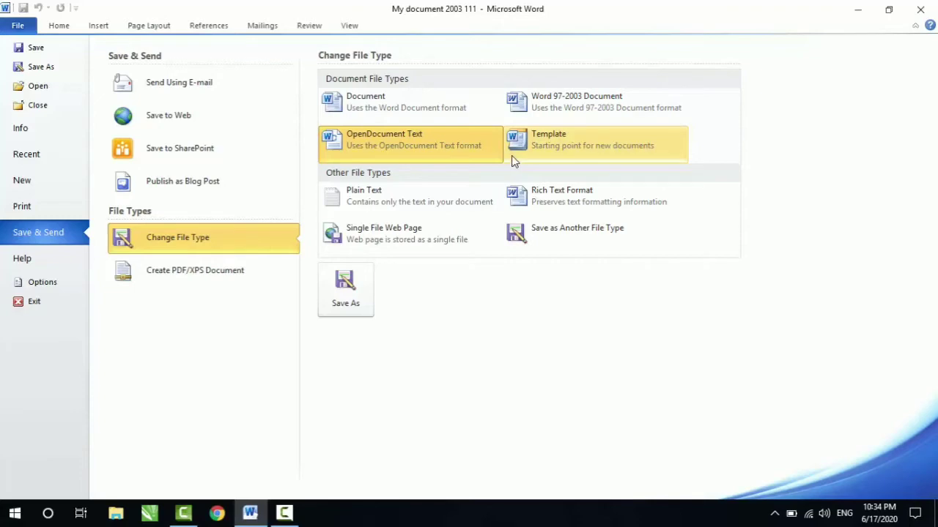
Save a Word Template copy named 'My document 2003 111' to the Desktop
left_click(553, 149)
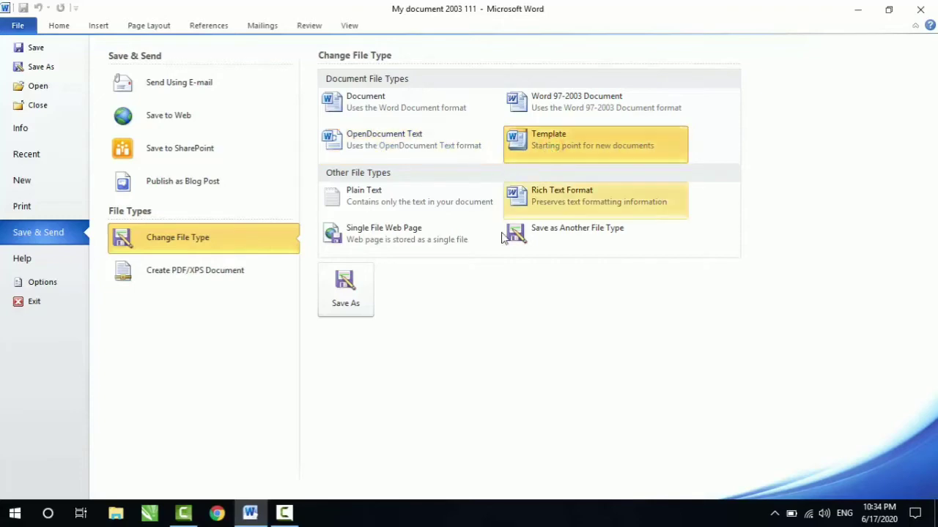
left_click(367, 303)
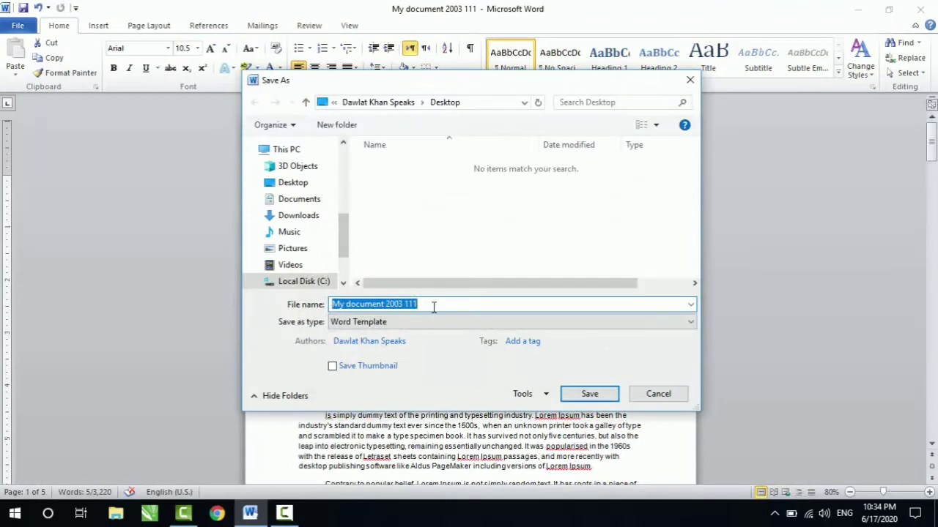
left_click(293, 184)
double_click(455, 304)
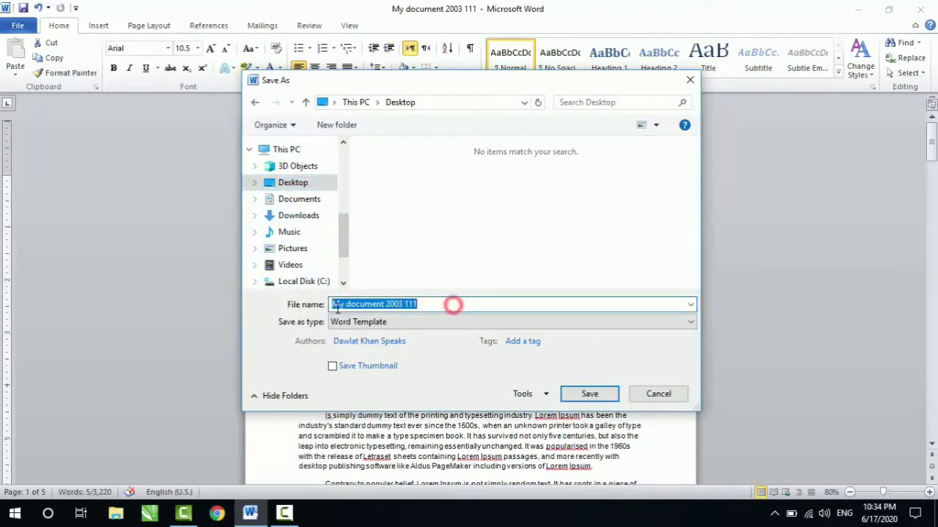
left_click(589, 396)
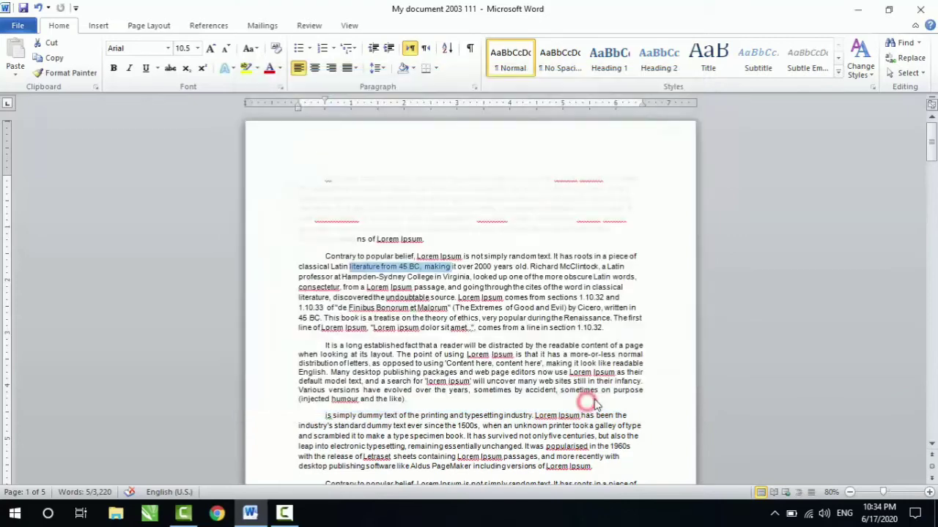
Move the 'My document 2003 111' template icon to the bottom of the desktop's left column, then restore Word
left_click(859, 13)
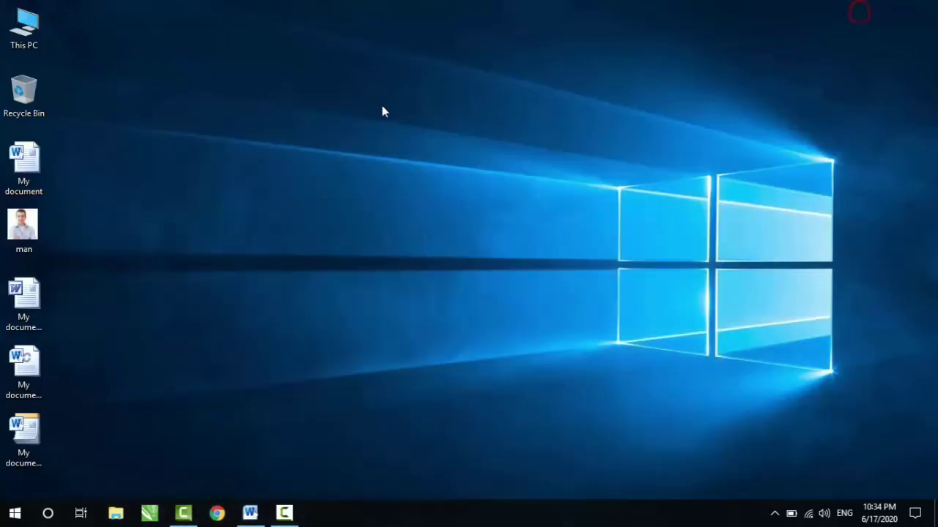
left_click_drag(24, 434, 181, 86)
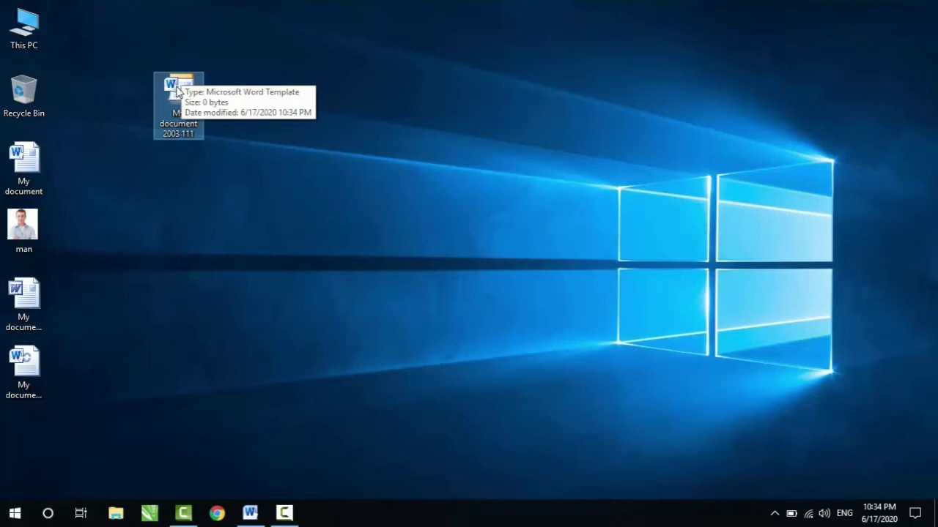
left_click_drag(173, 95, 20, 434)
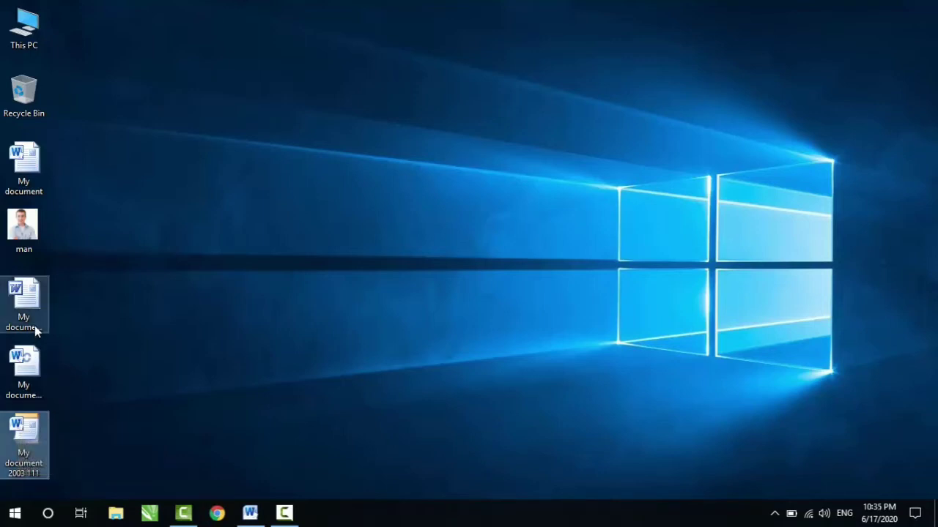
left_click(256, 517)
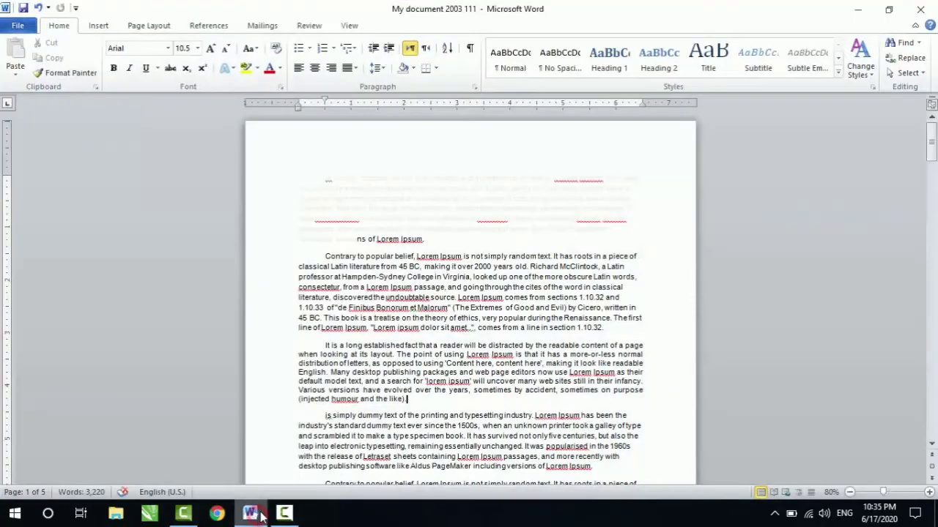
Choose Plain Text under Change File Type, then open Windows taskbar search
left_click(18, 27)
left_click(33, 231)
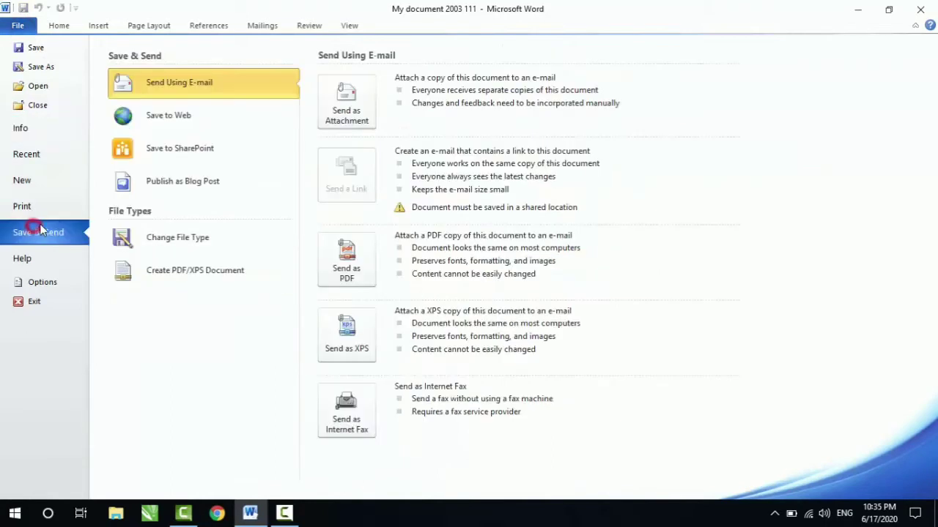
left_click(168, 246)
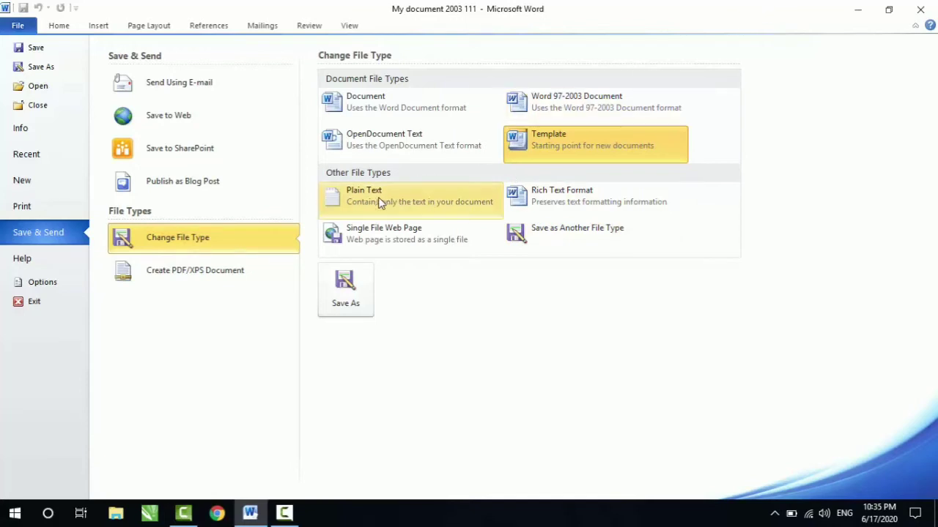
left_click(360, 202)
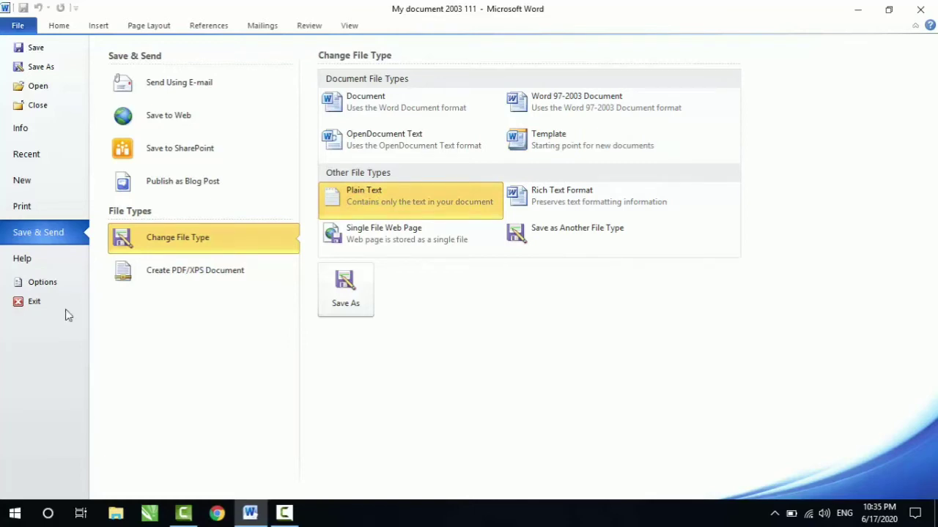
left_click(48, 514)
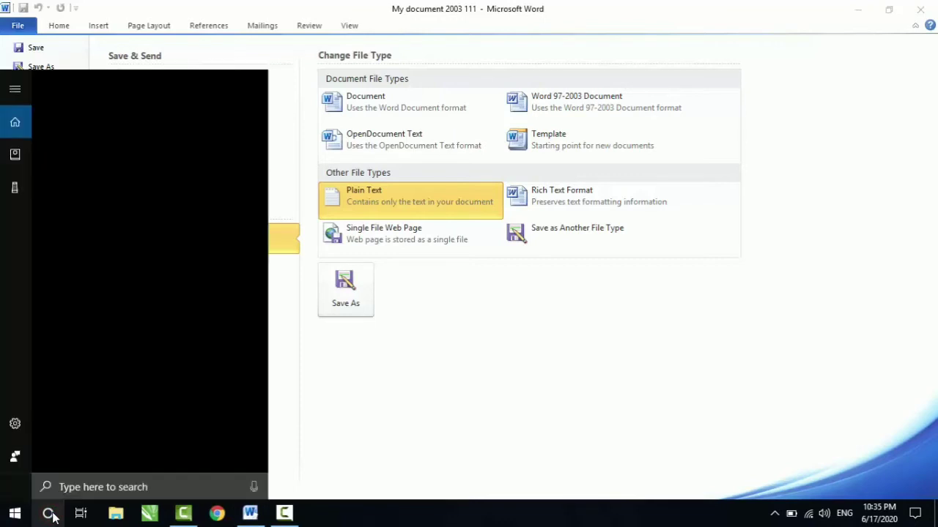
type("note")
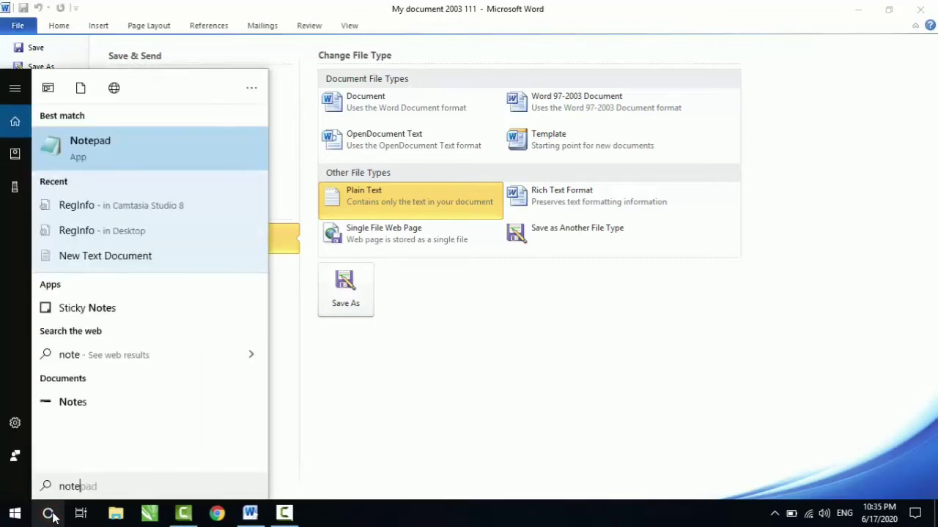
key("Return")
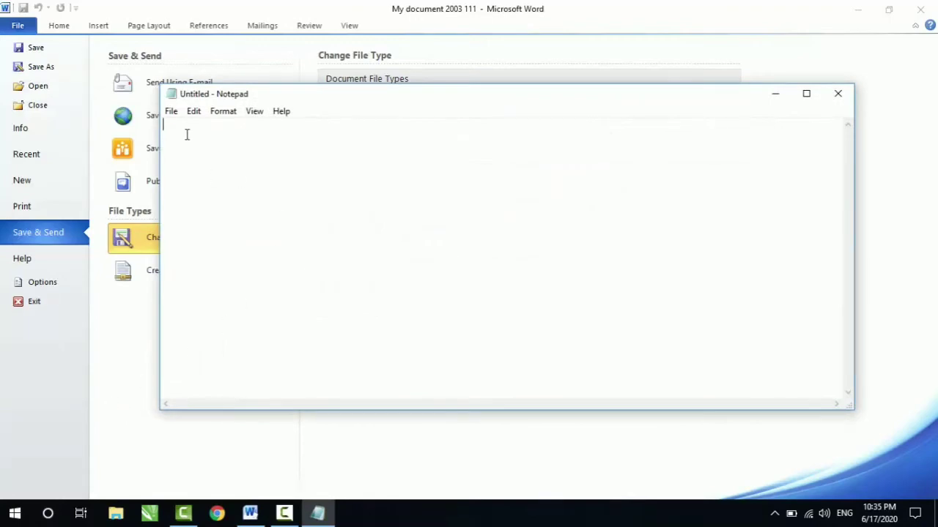
left_click(839, 93)
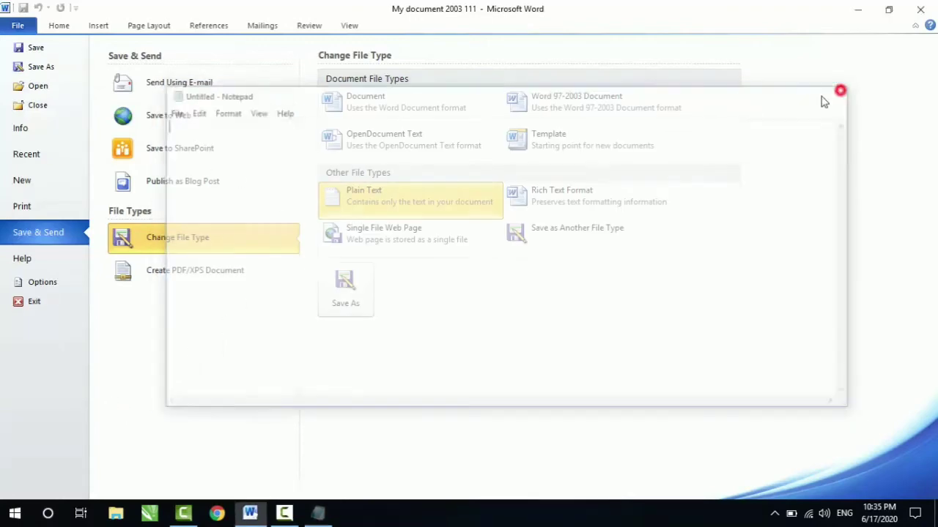
Save a Plain Text copy 'My document 2003 111jkl' to the Desktop with default Windows encoding
left_click(349, 286)
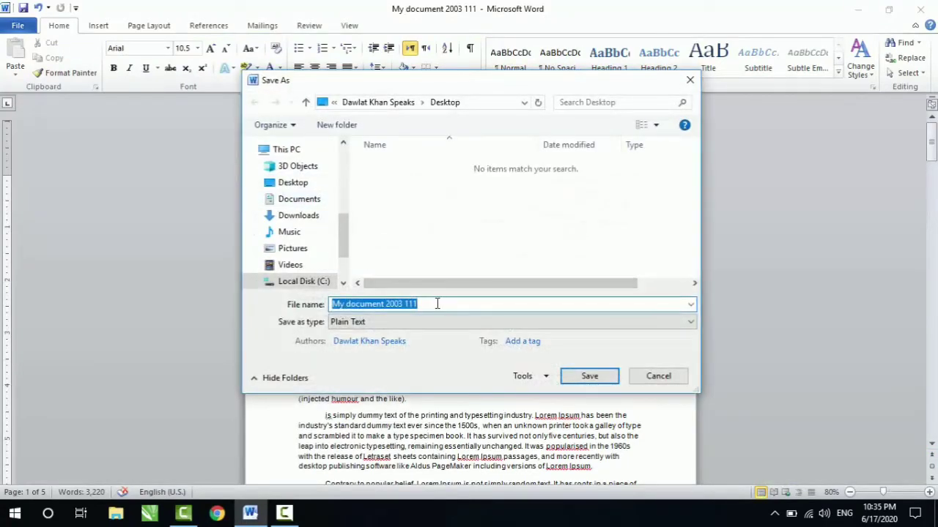
left_click(436, 303)
type("jkl")
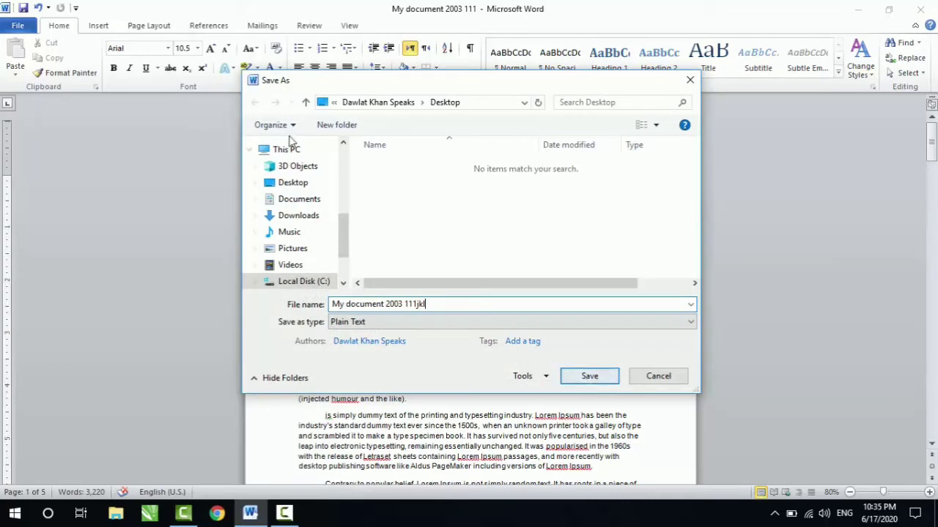
left_click(288, 183)
left_click(586, 377)
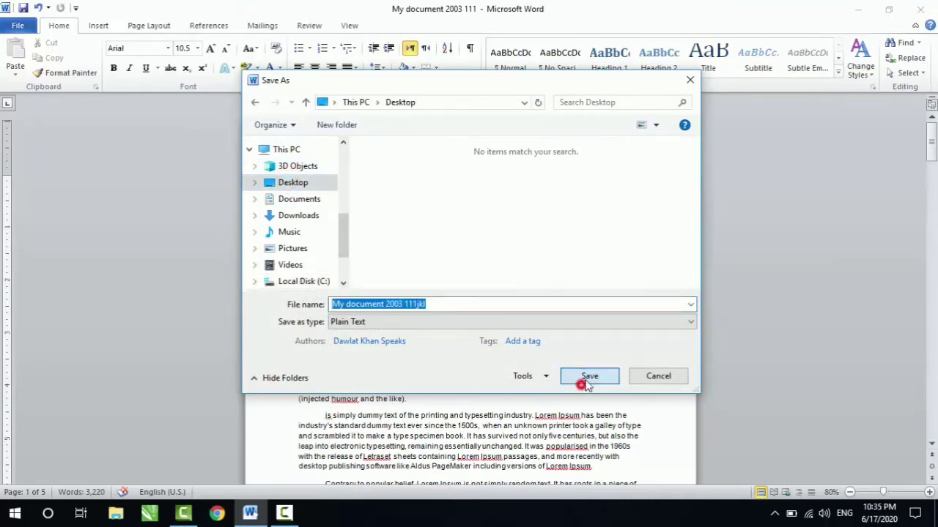
left_click(418, 290)
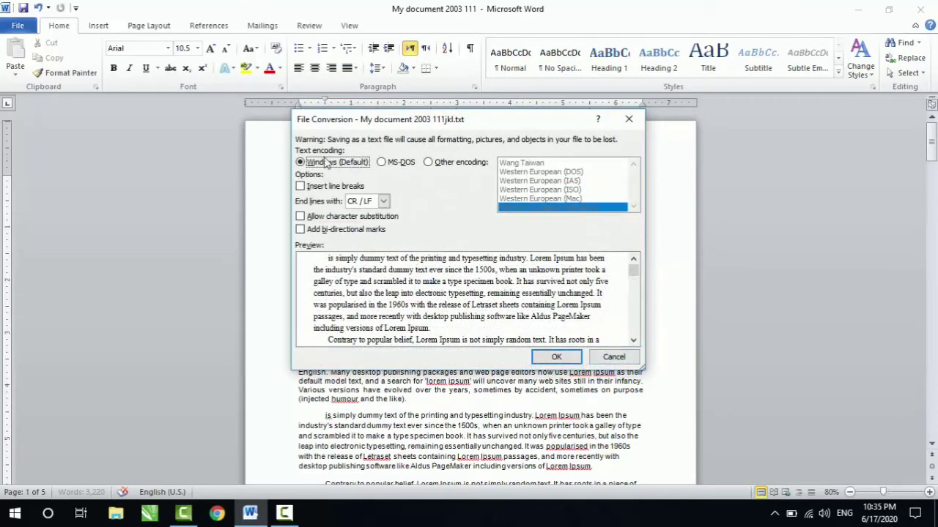
left_click(553, 357)
Close Word, review the plain-text copy maximized in Notepad, then close it and return to Word
left_click(852, 17)
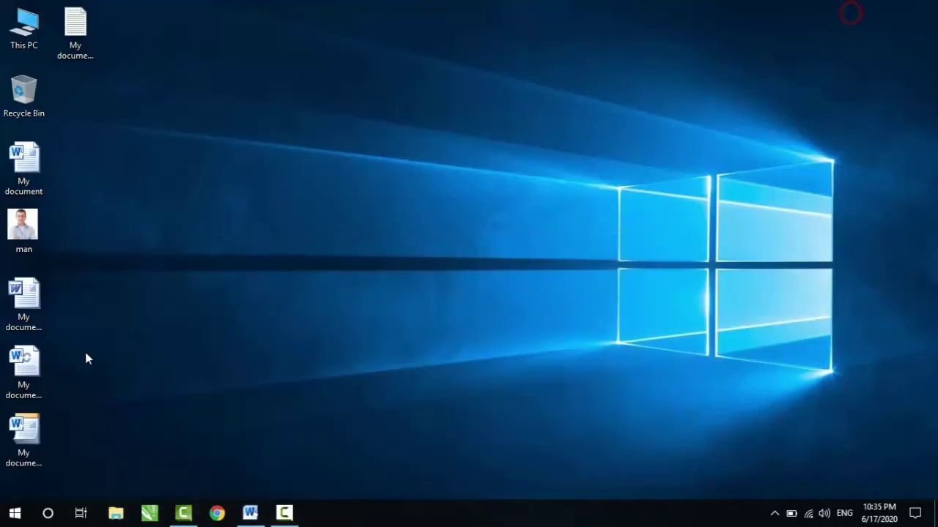
left_click_drag(74, 22, 161, 55)
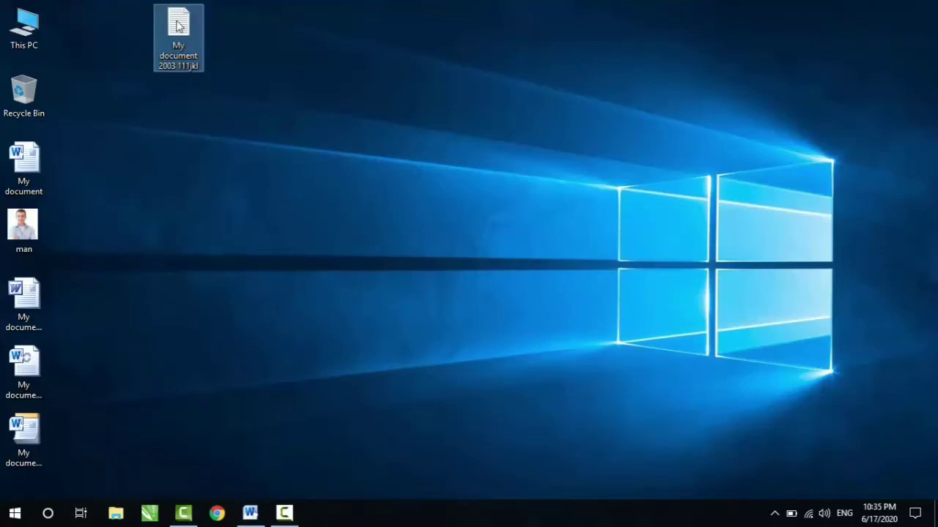
double_click(179, 27)
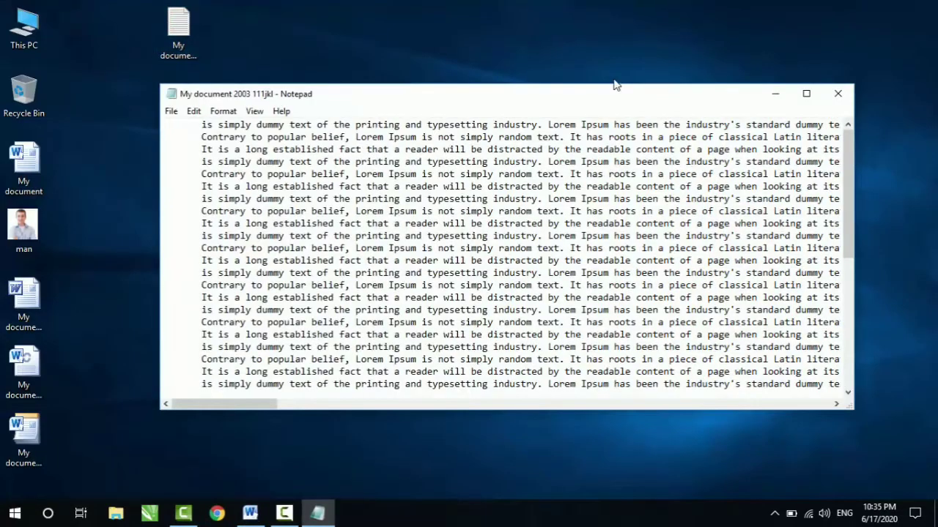
left_click(806, 93)
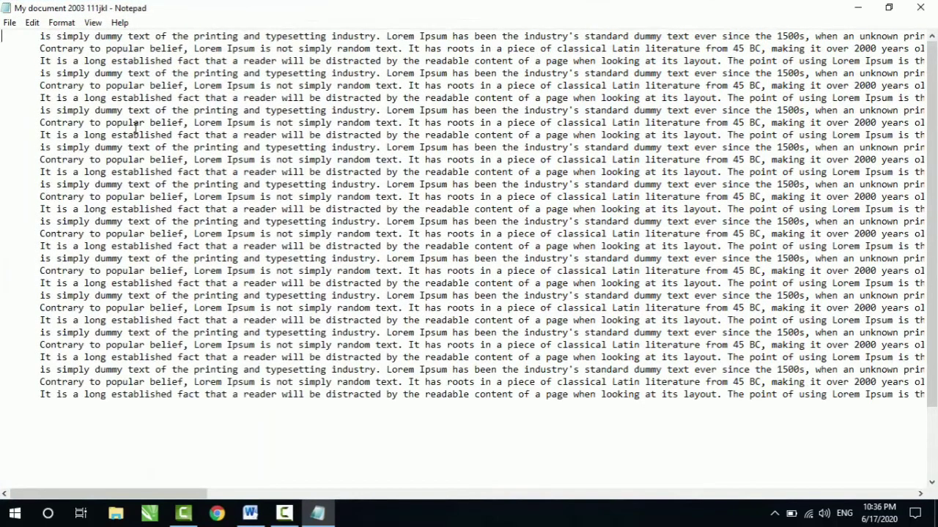
left_click(920, 7)
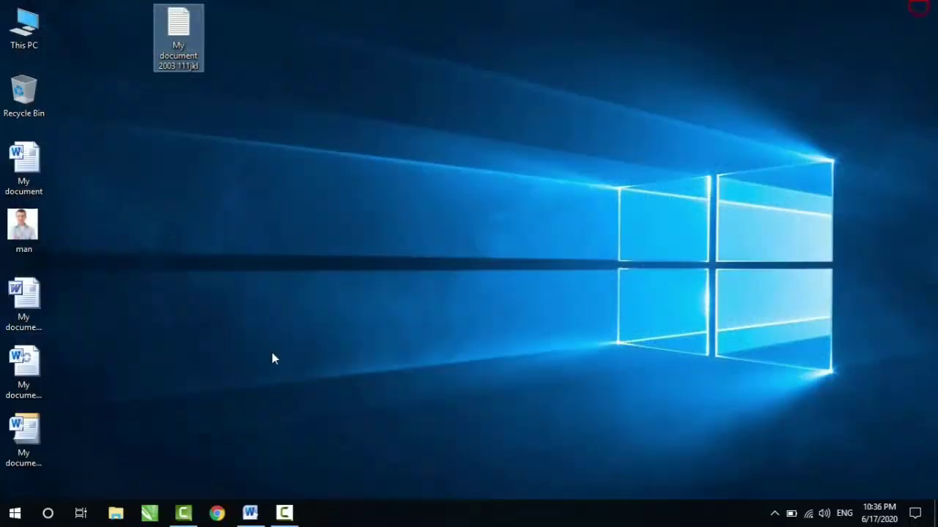
left_click(249, 515)
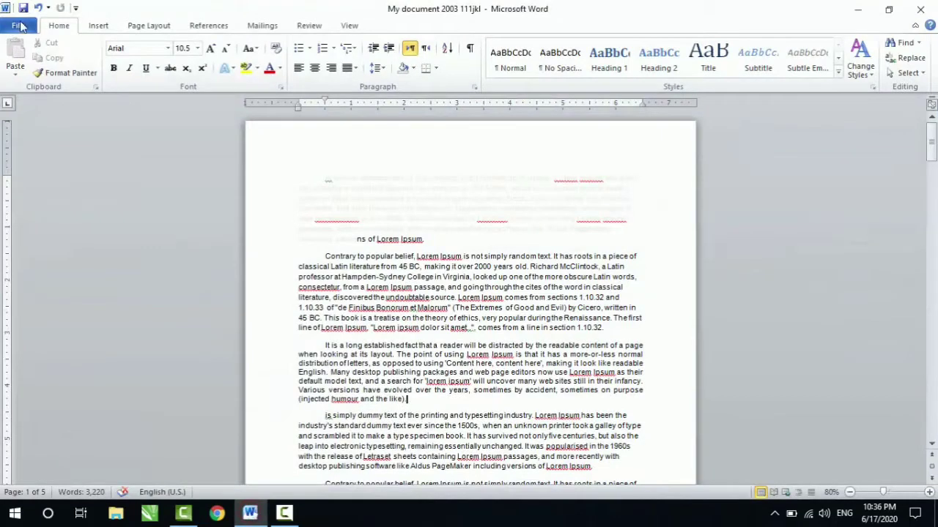
Open the Save As dialog through Save & Send's Save as Another File Type option
left_click(21, 27)
left_click(38, 234)
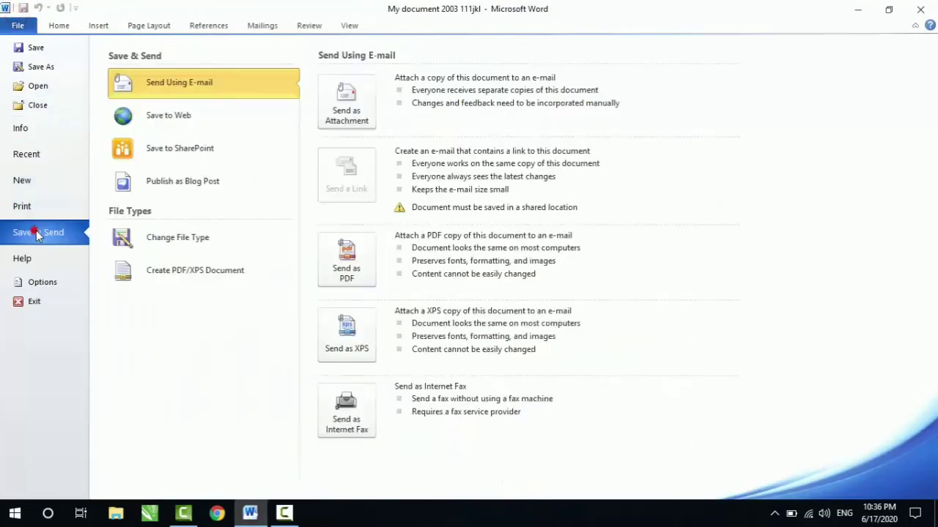
left_click(193, 240)
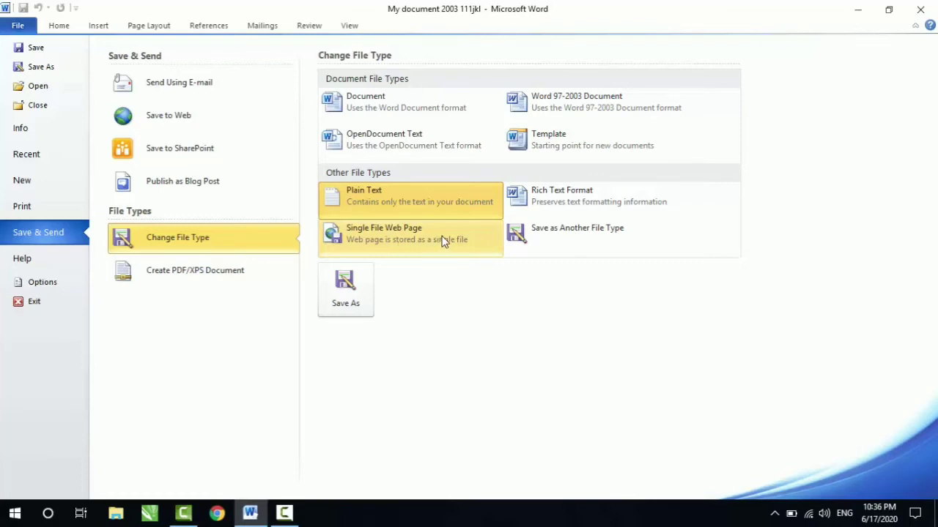
left_click(594, 239)
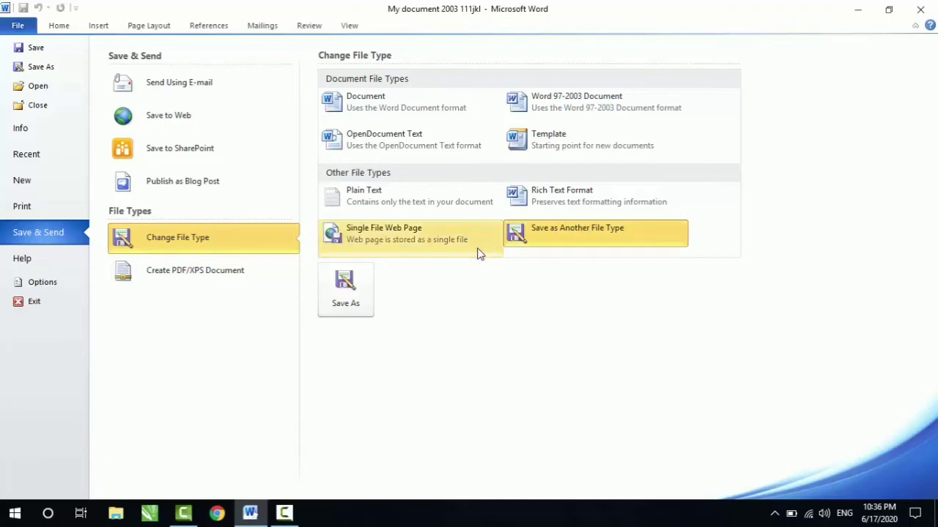
left_click(362, 303)
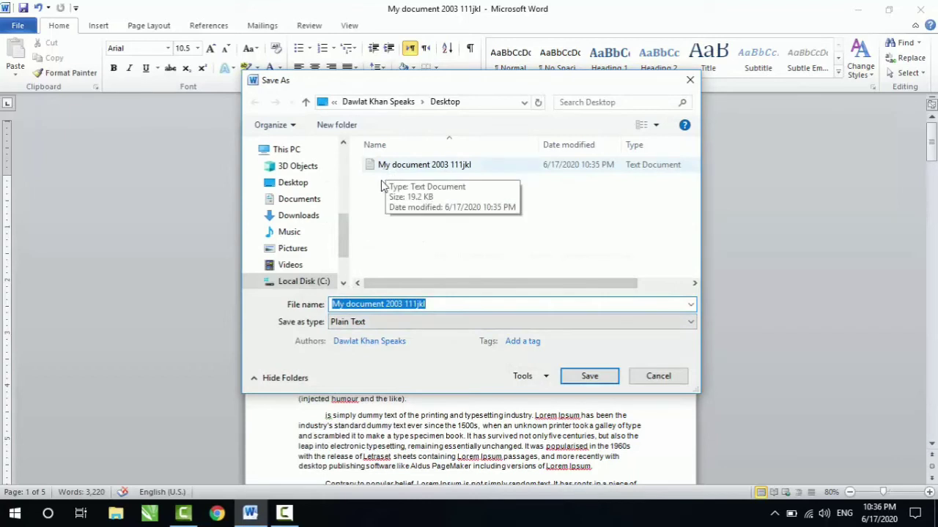
Browse the Save as type formats and set the type to Word Document
left_click(436, 321)
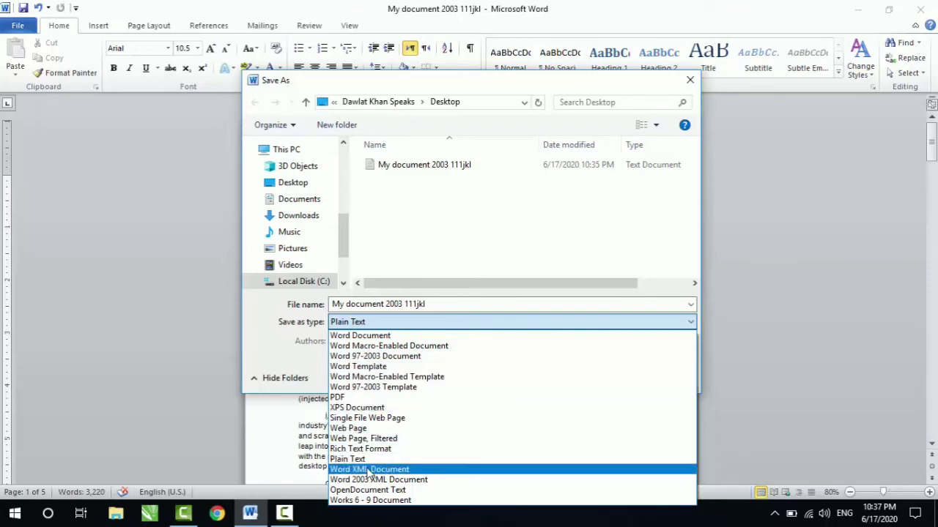
left_click(296, 343)
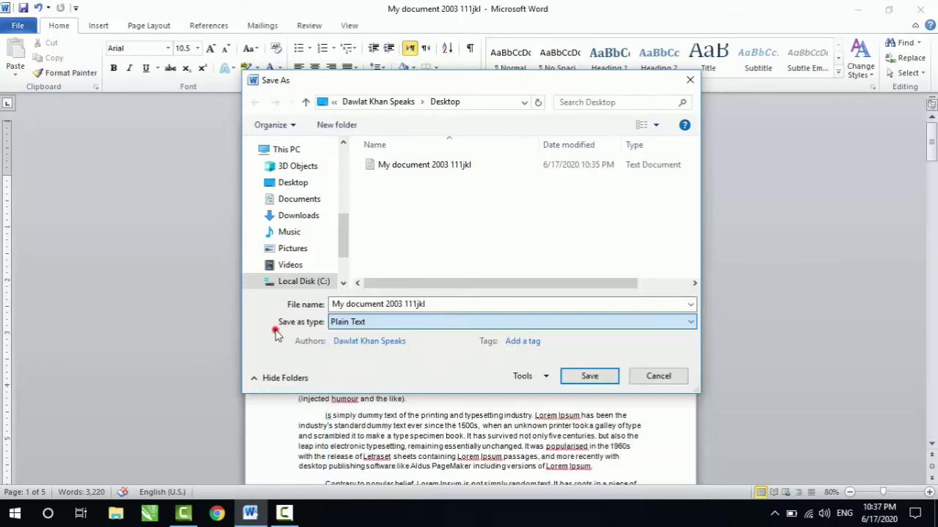
left_click(373, 324)
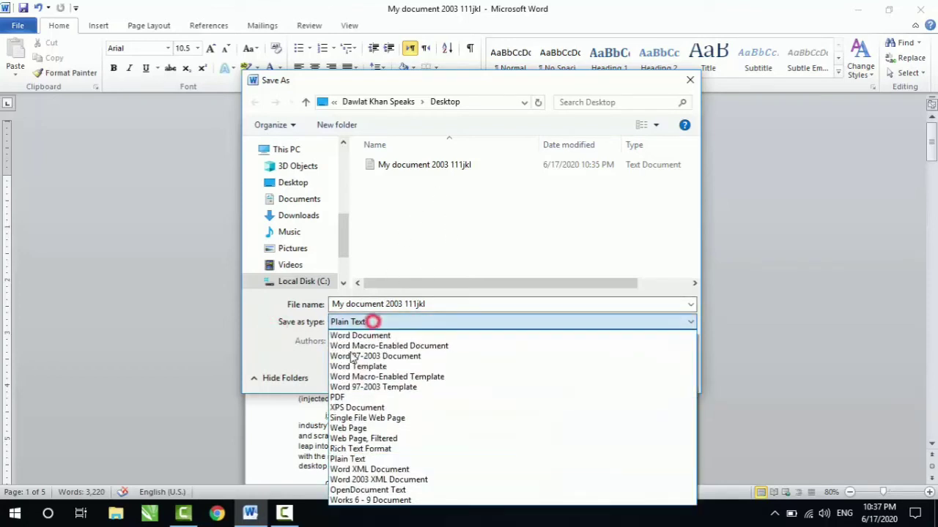
left_click(358, 333)
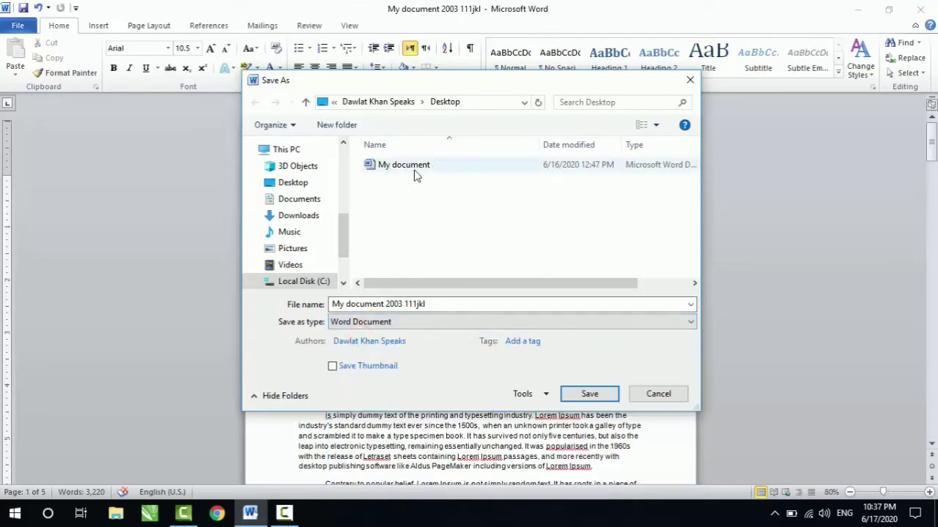
Cancel the Save As dialog and choose Word Document under Save & Send's Change File Type
left_click(657, 396)
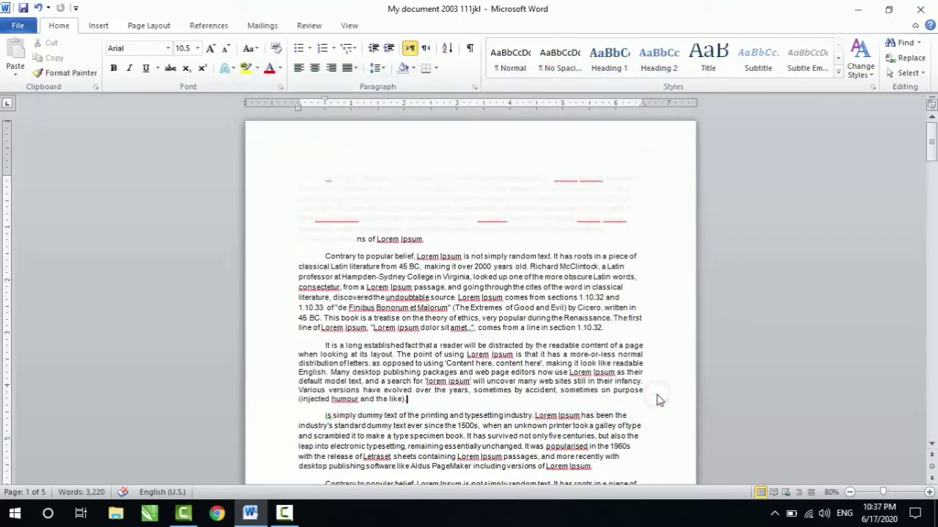
left_click(21, 29)
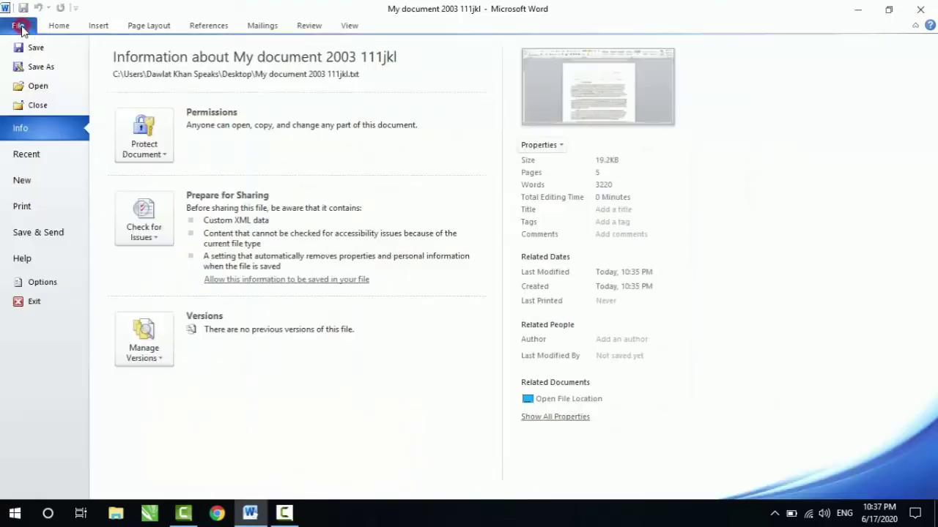
left_click(35, 232)
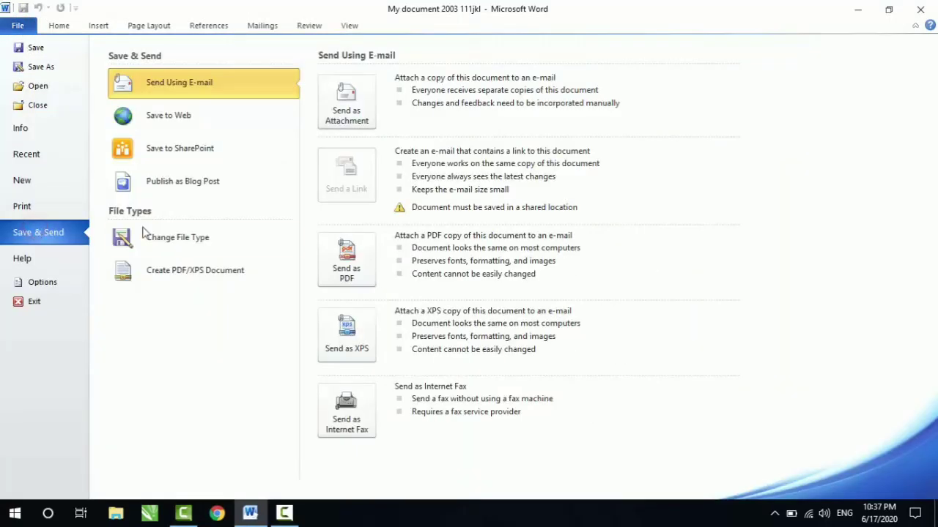
left_click(168, 238)
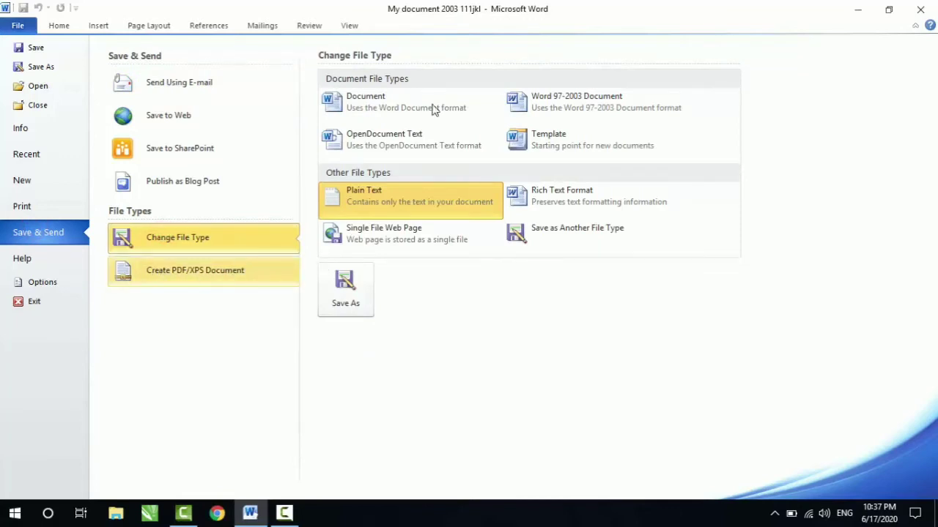
left_click(370, 105)
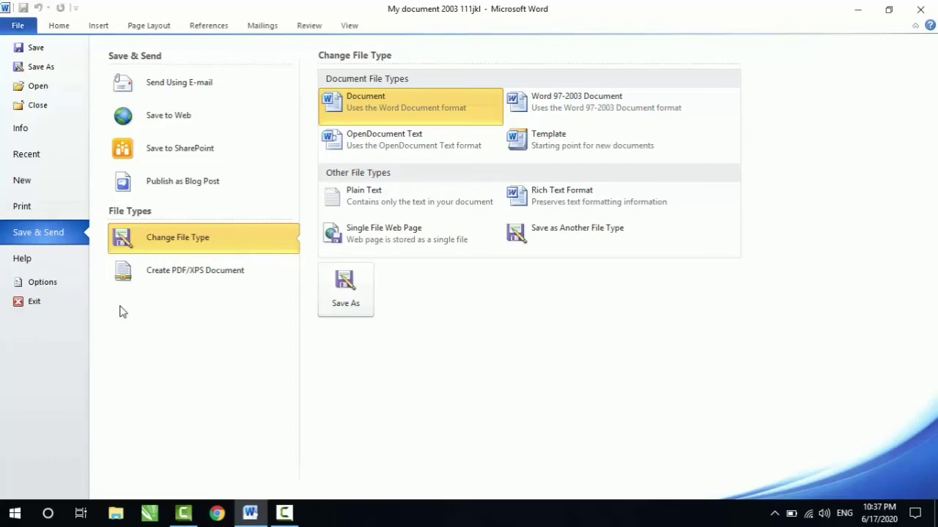
Publish the document as a PDF named 'My document pdf' to the Desktop
left_click(159, 277)
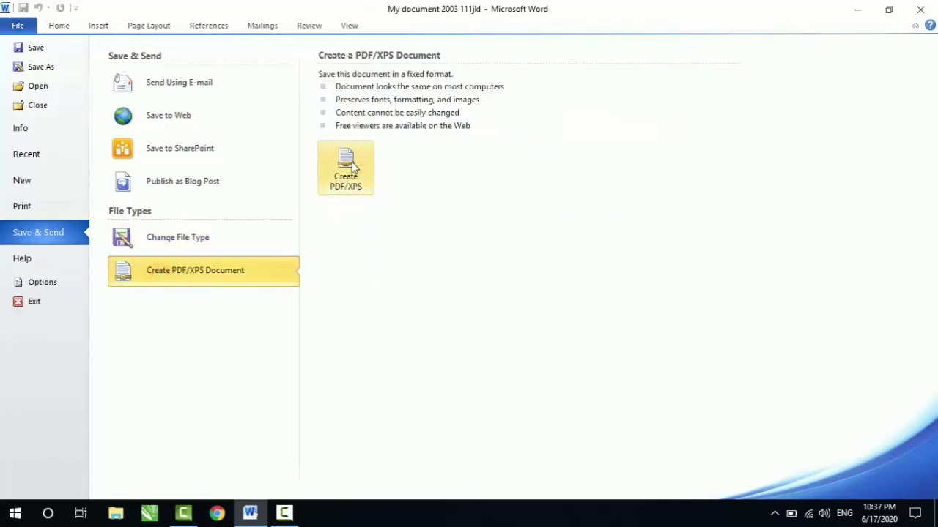
left_click(344, 184)
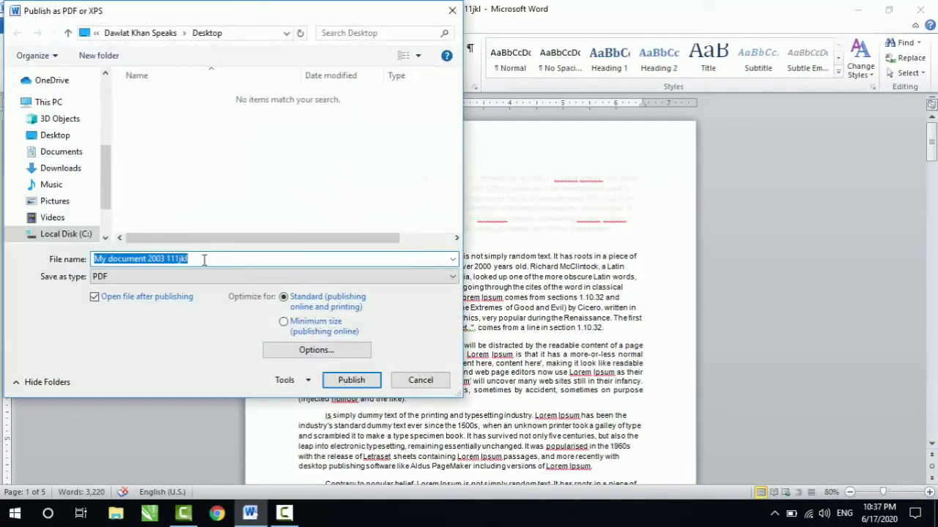
left_click_drag(201, 260, 153, 268)
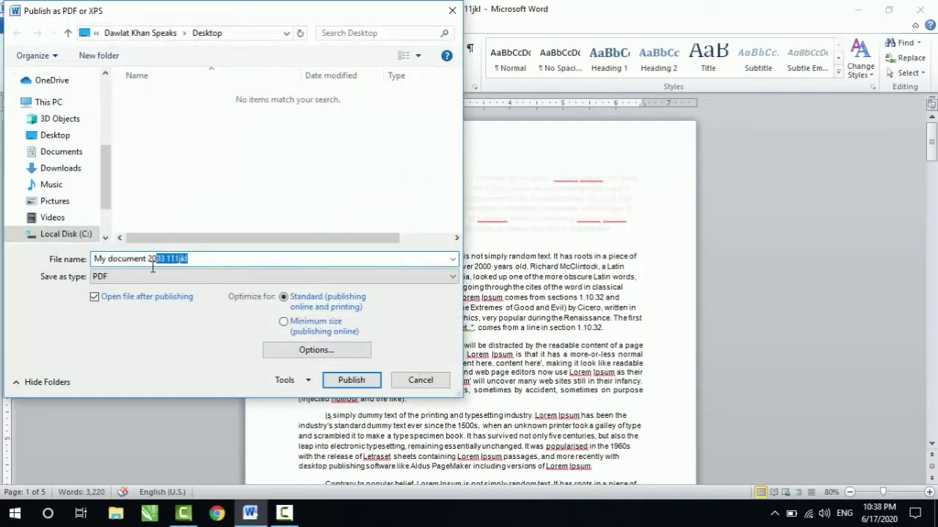
type("pdf")
left_click(108, 282)
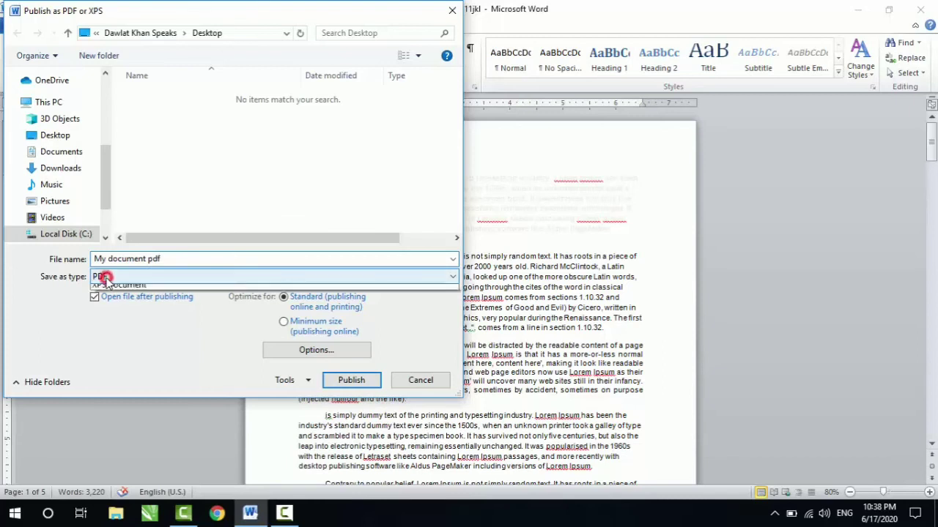
left_click(104, 280)
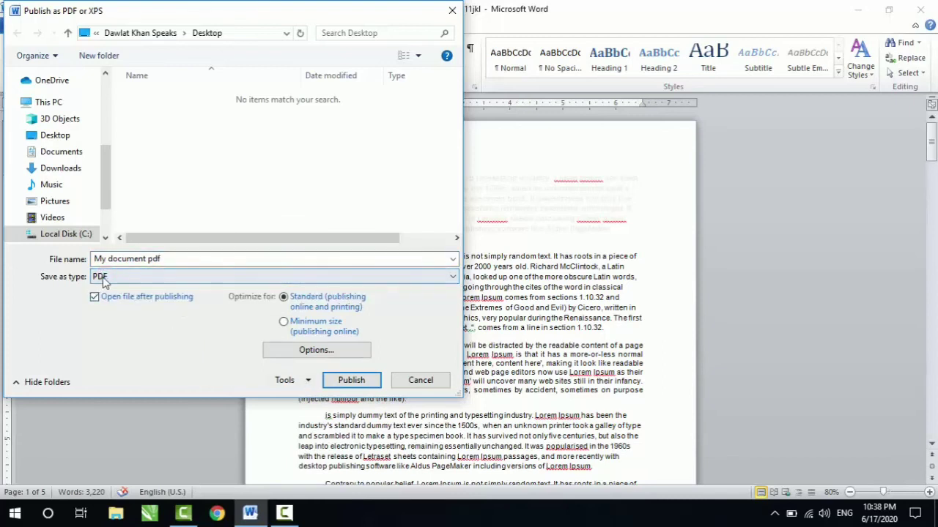
left_click(101, 276)
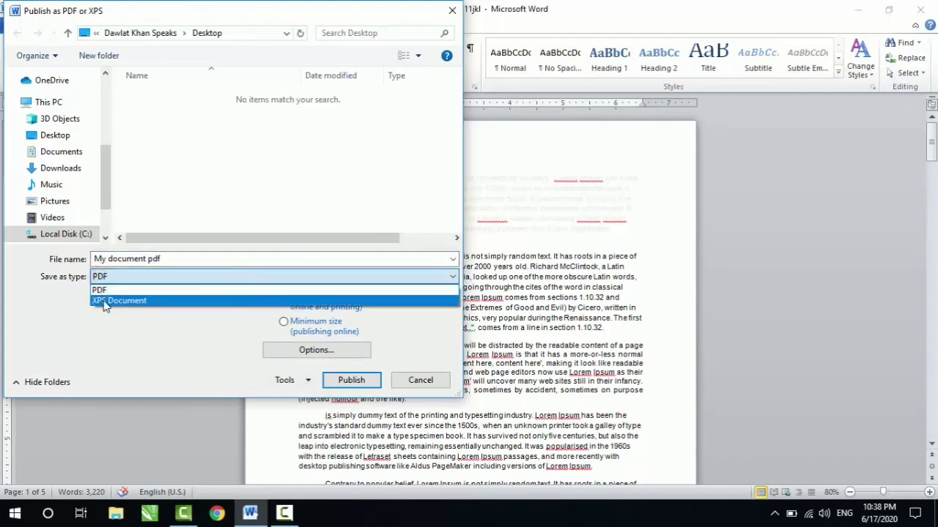
left_click(120, 276)
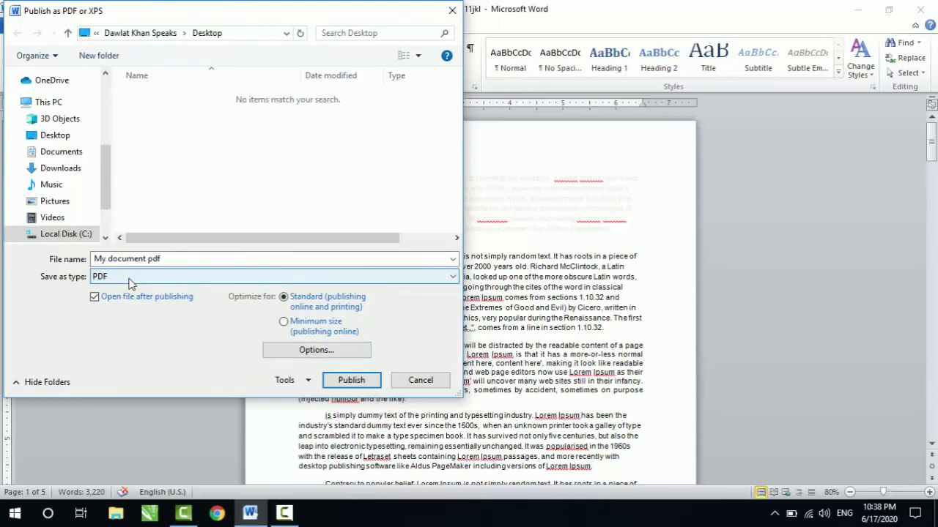
left_click(351, 380)
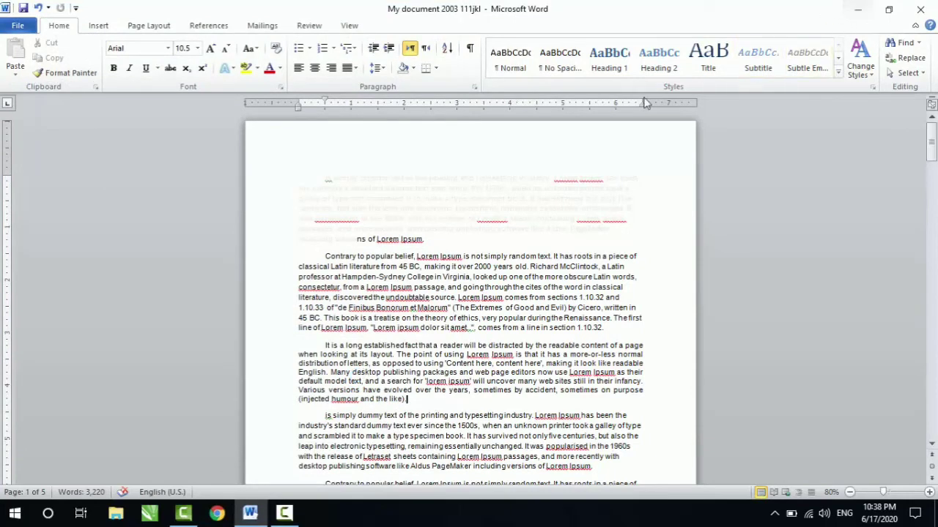
Minimize Word and open the published PDF copy from the desktop, dismissing Nitro Pro's trial notice
left_click(857, 9)
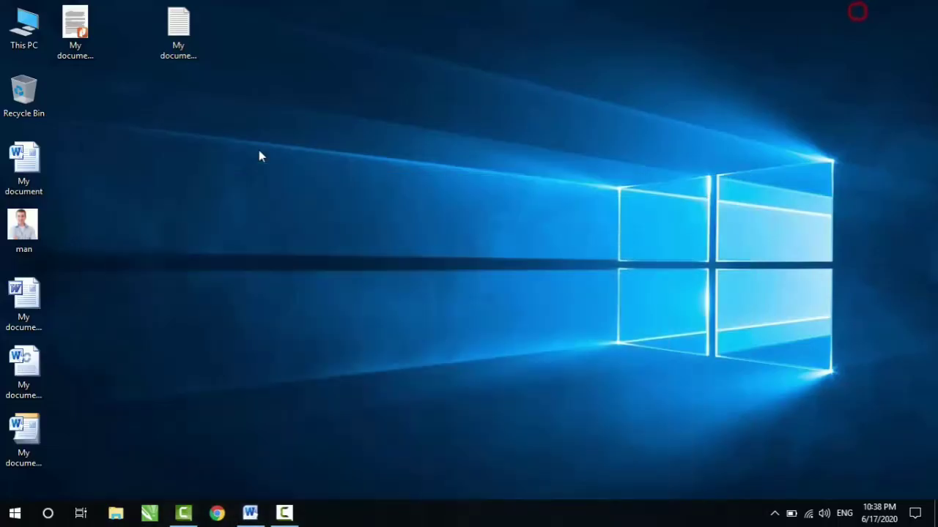
left_click(76, 29)
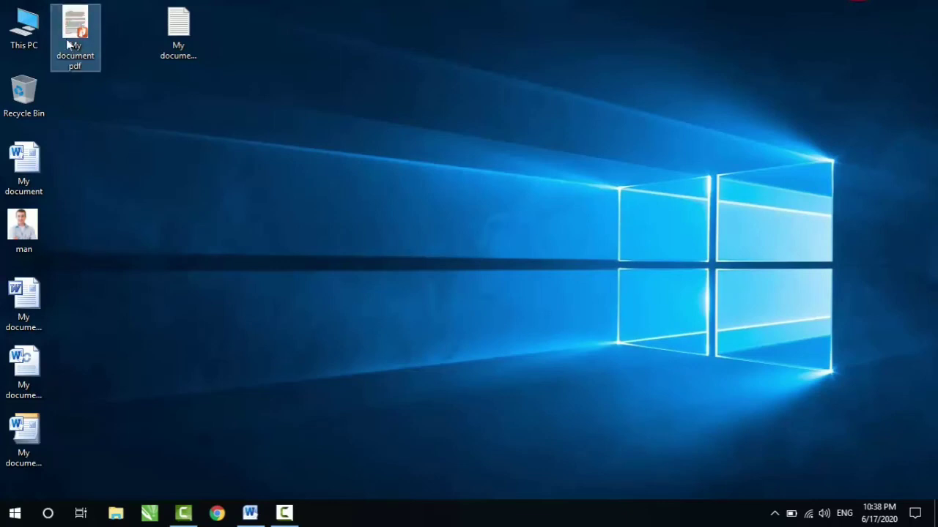
left_click(81, 28)
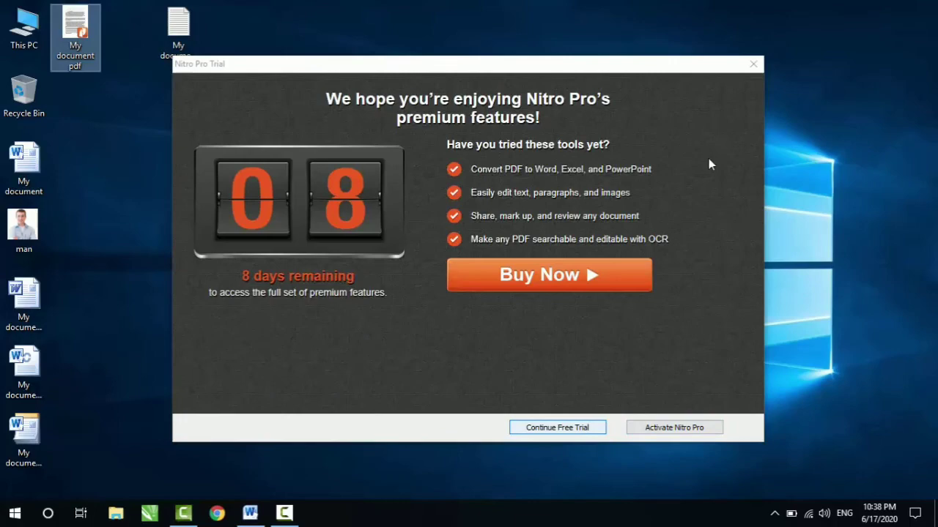
left_click(558, 432)
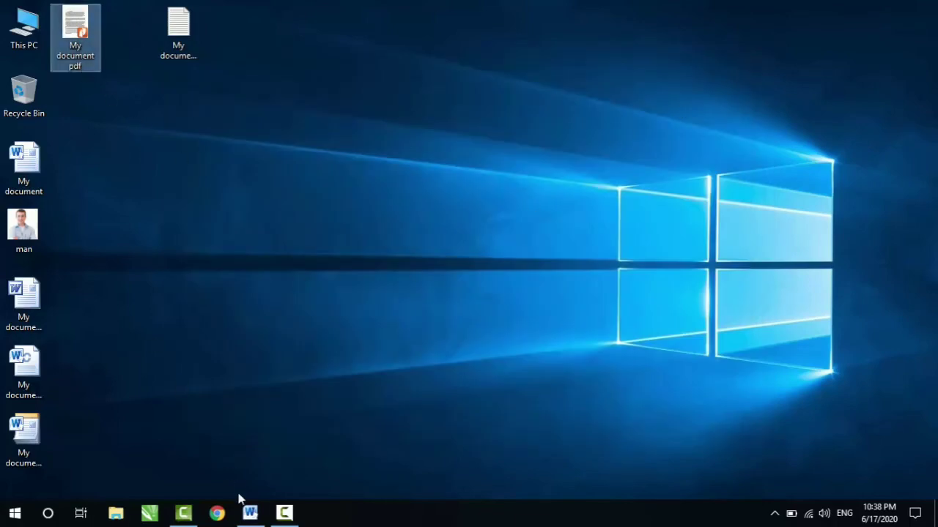
Restore Word, glance at the desktop files once more, and bring Word back
left_click(250, 512)
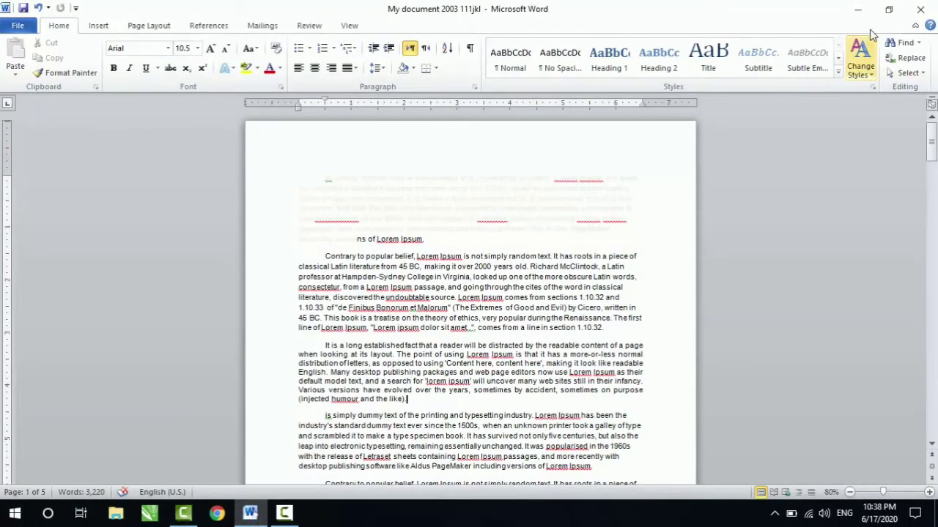
left_click(858, 9)
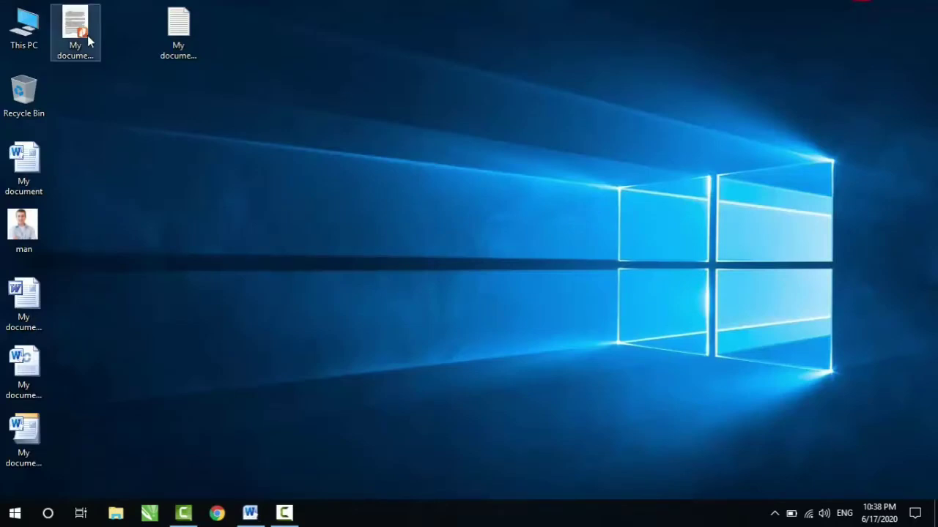
left_click(250, 512)
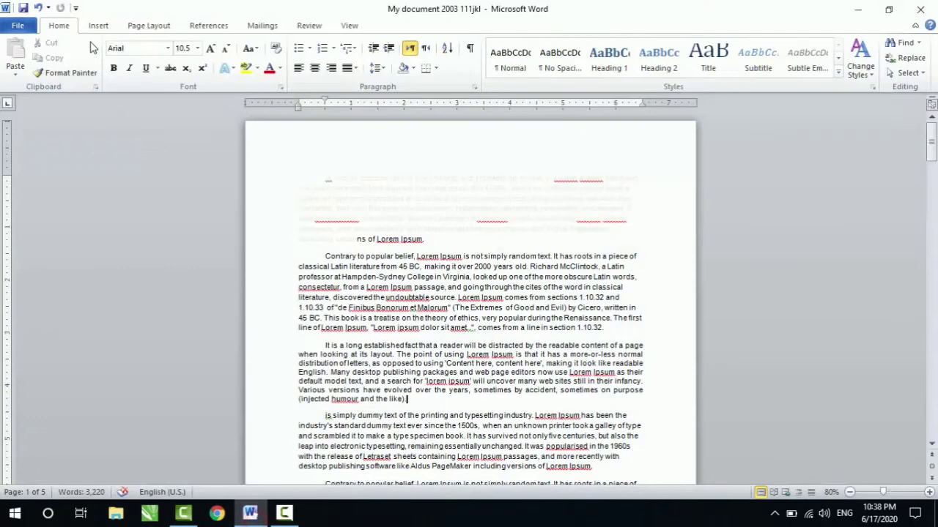
left_click(18, 29)
left_click(38, 233)
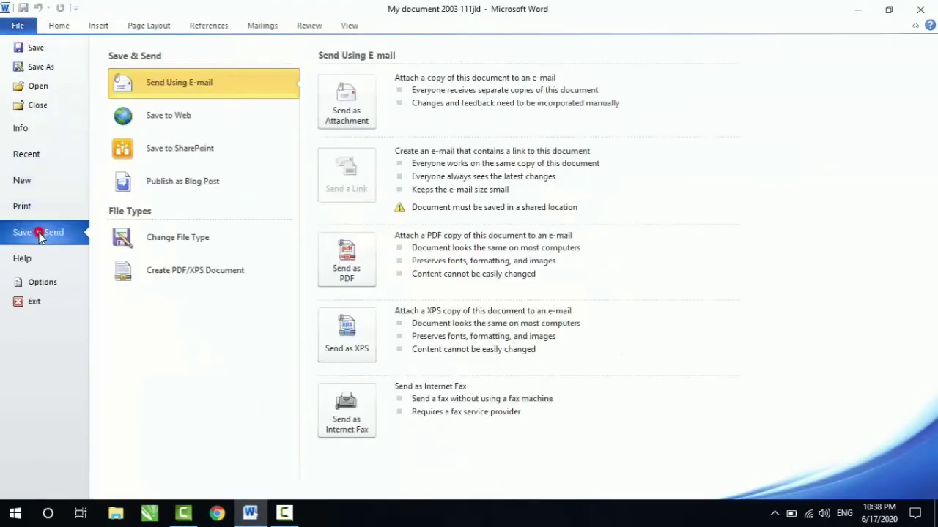
left_click(174, 275)
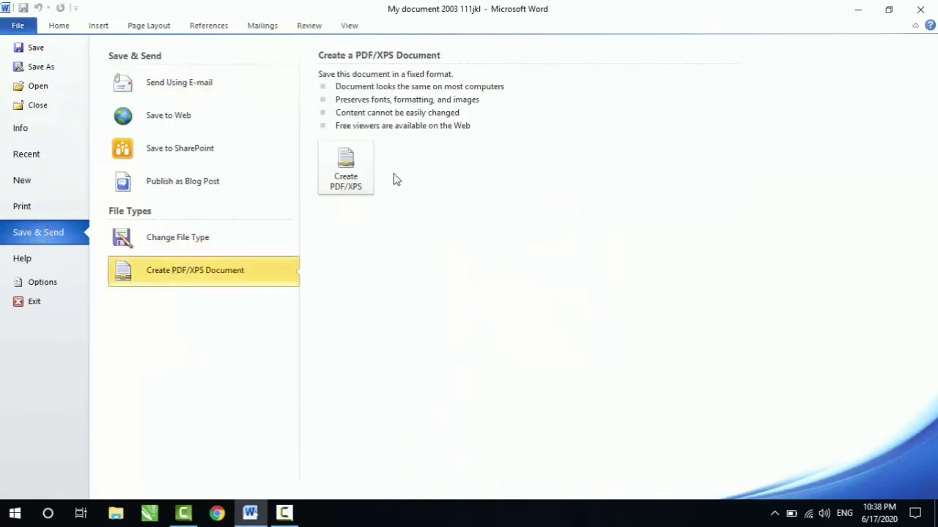
left_click(160, 245)
left_click(566, 240)
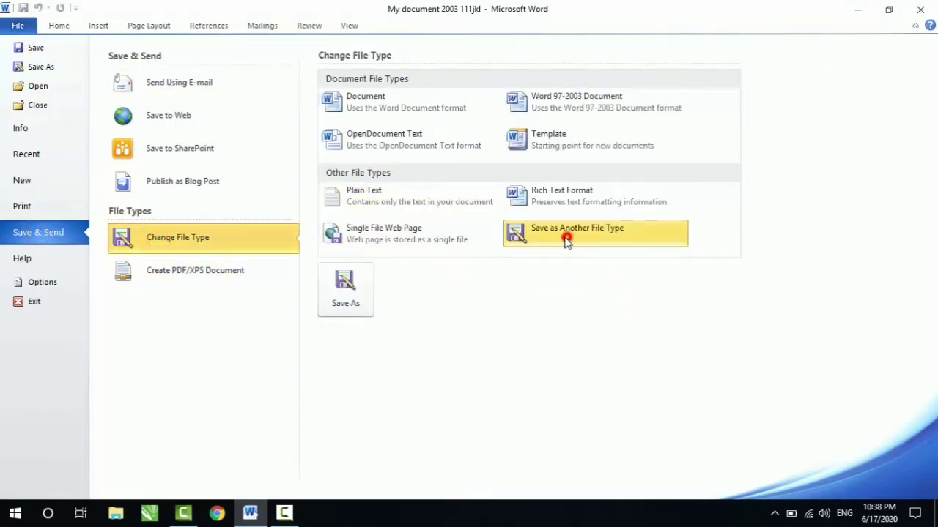
left_click(355, 305)
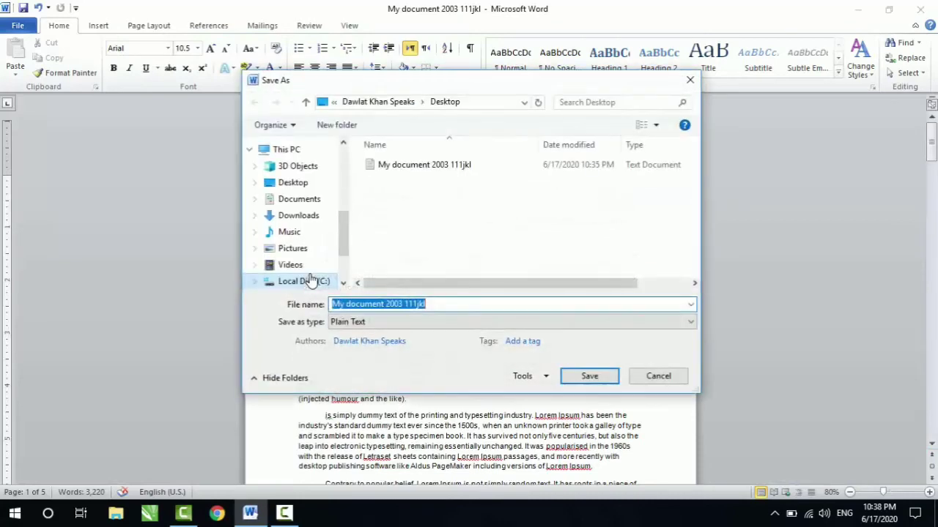
left_click(410, 321)
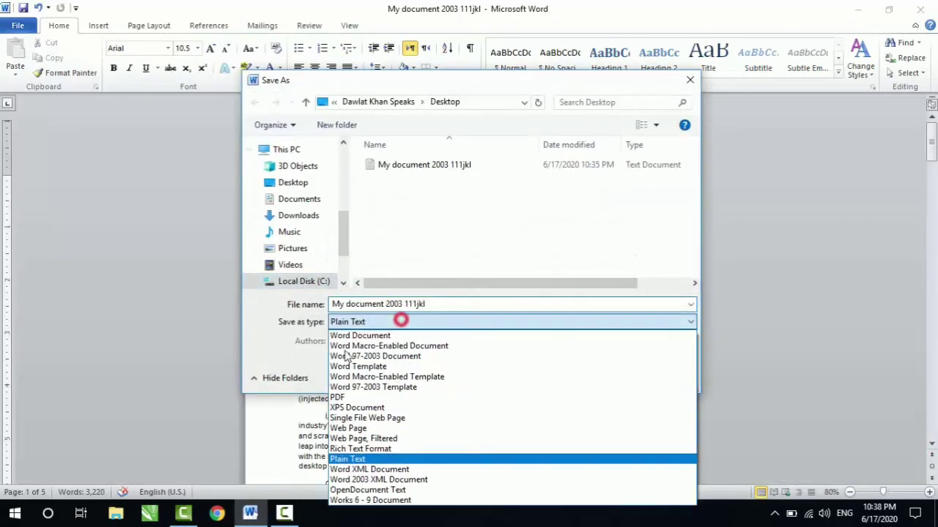
left_click(346, 398)
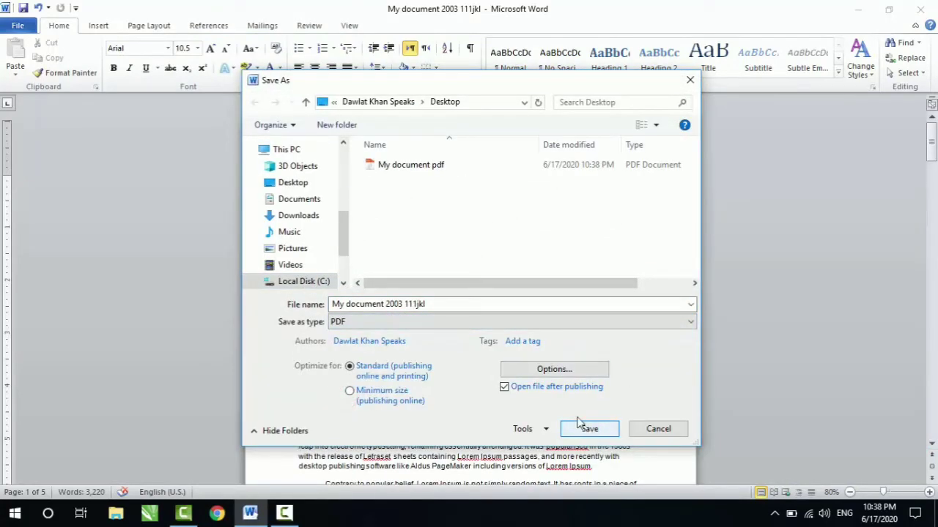
left_click(657, 428)
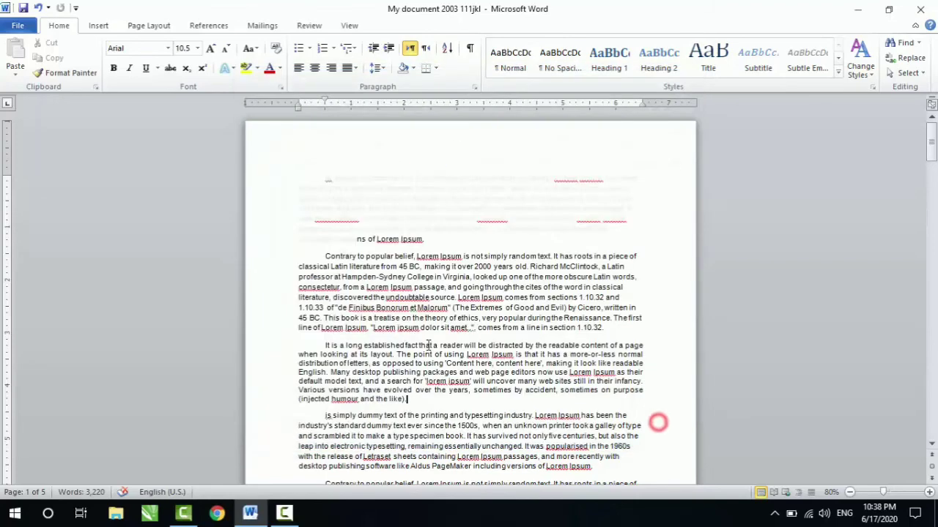
Show the Help page confirming Office Professional Plus 2010 activation, version 14.0.4760.1000 (32-bit)
left_click(17, 27)
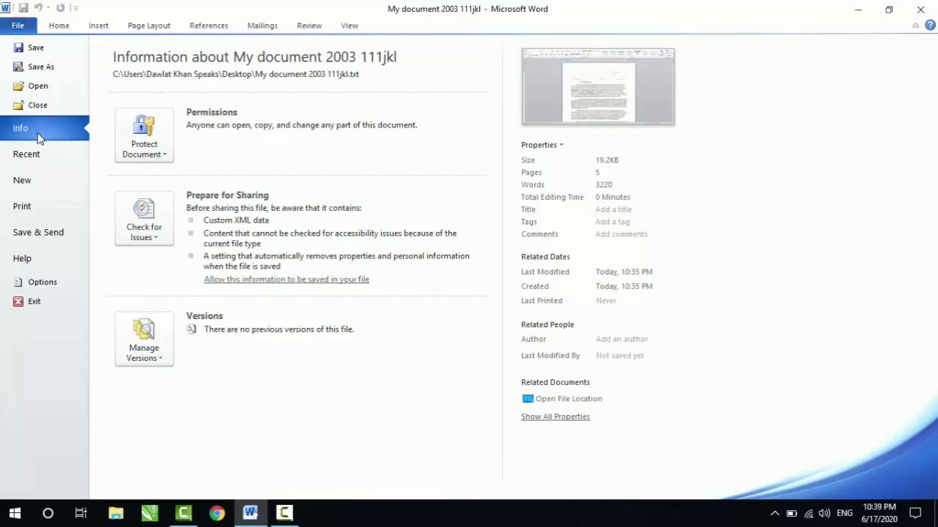
left_click(32, 231)
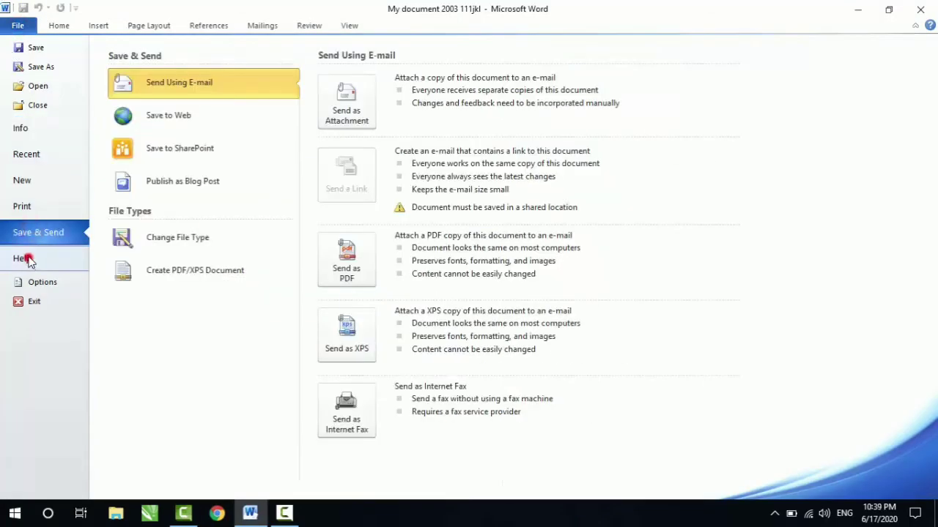
left_click(28, 259)
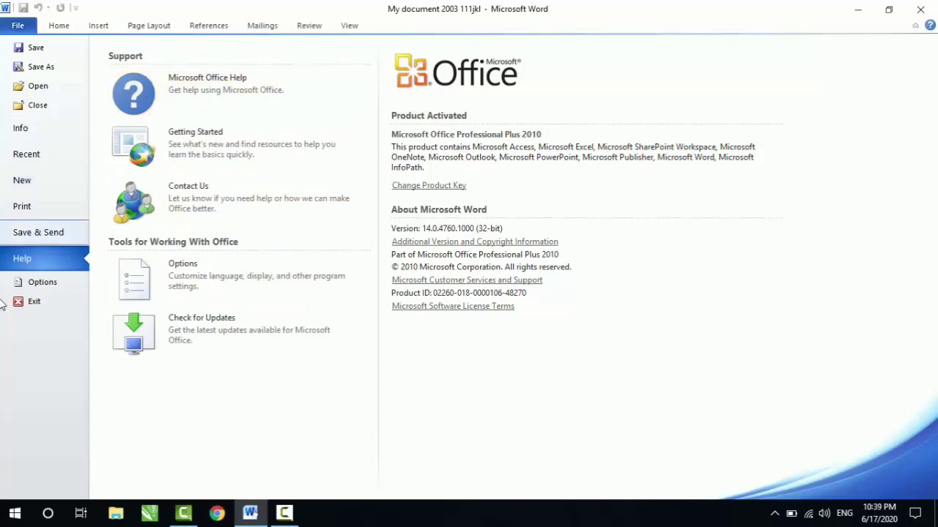
Browse Word Options' Display, Proofing, Save, Language, Advanced and Ribbon pages, cancel, then show the Info page
left_click(48, 283)
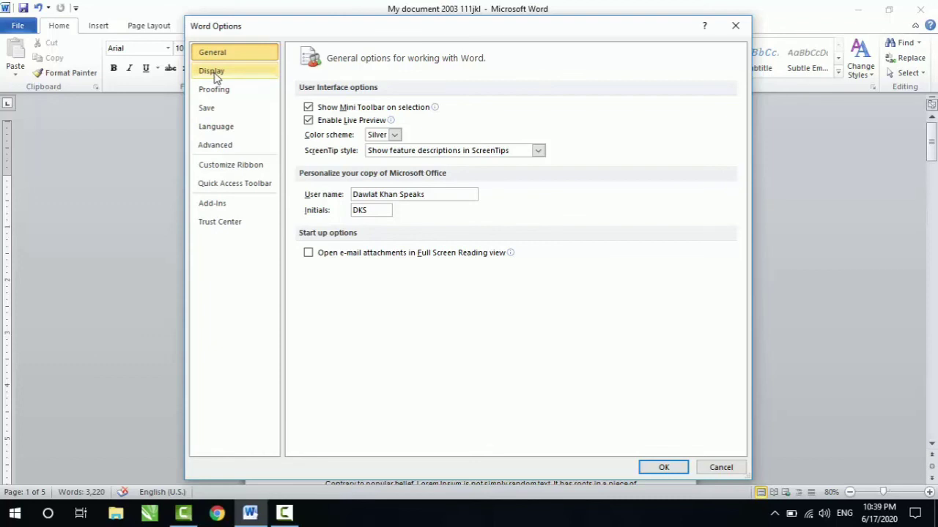
left_click(218, 73)
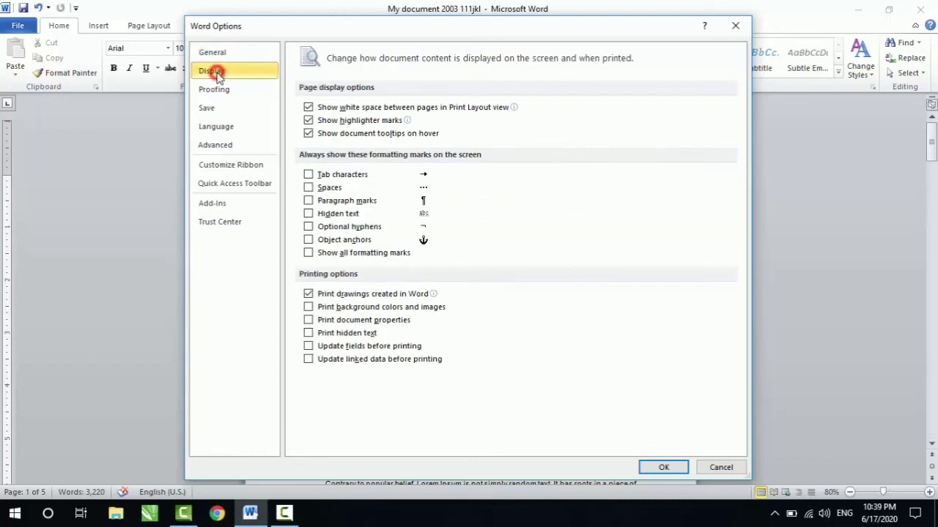
left_click(218, 90)
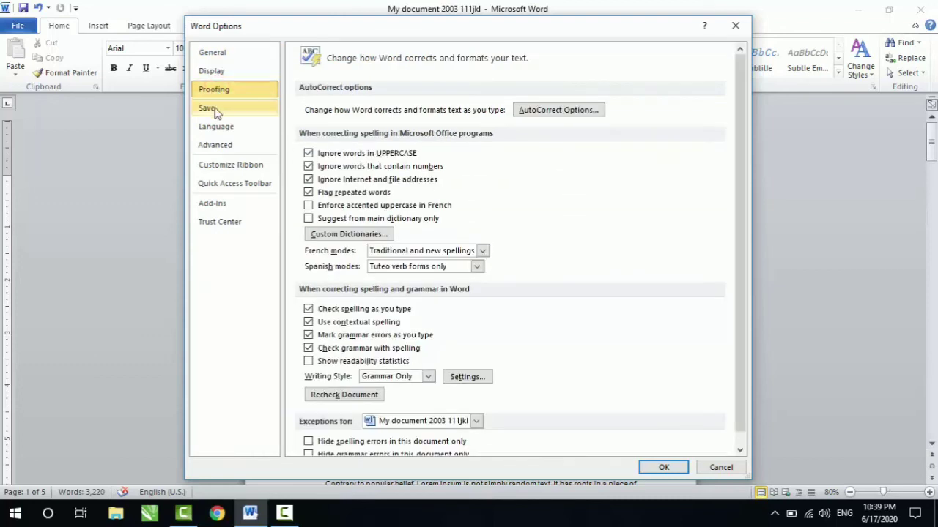
left_click(215, 108)
left_click(216, 126)
left_click(215, 145)
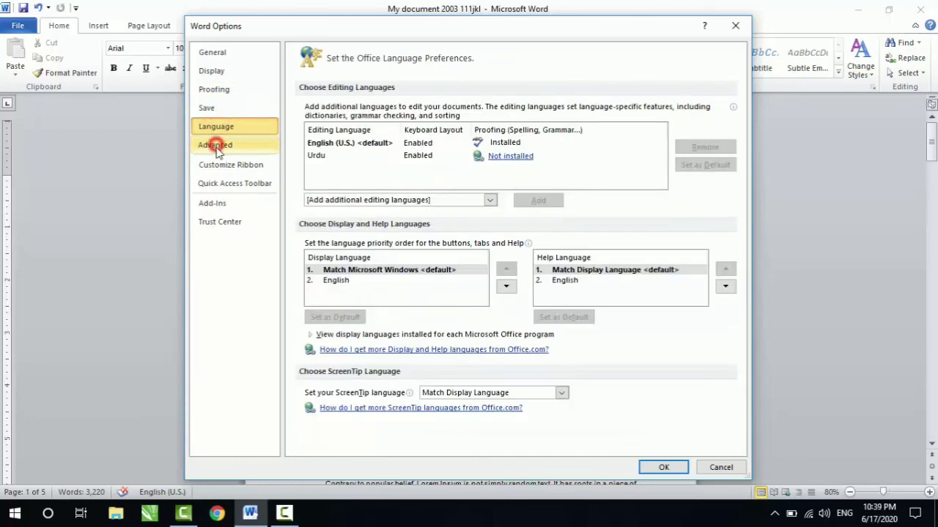
left_click(220, 164)
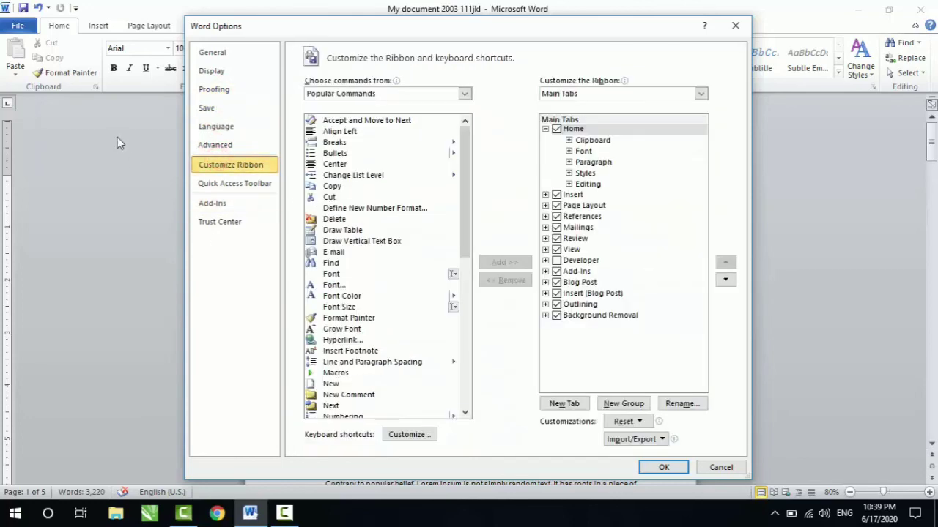
left_click(718, 469)
left_click(16, 28)
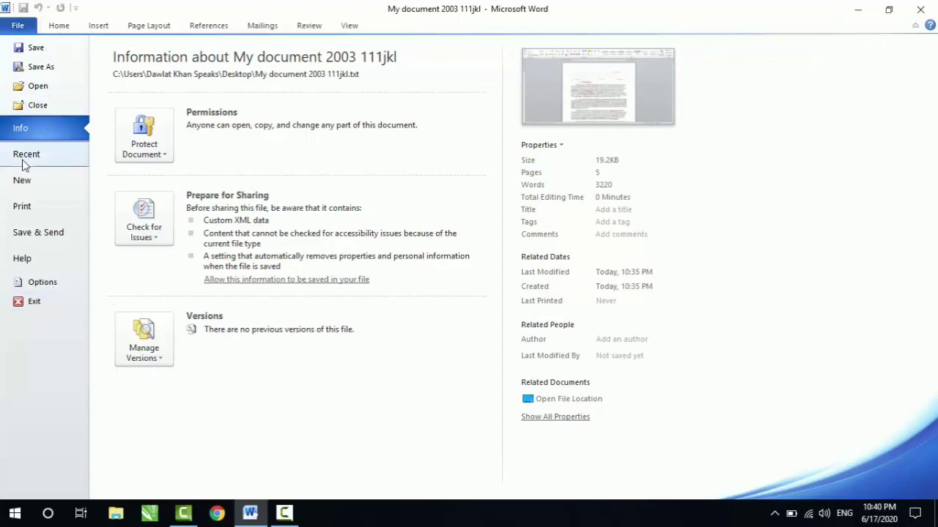
Close the plain-text copy and exit Word
left_click(31, 108)
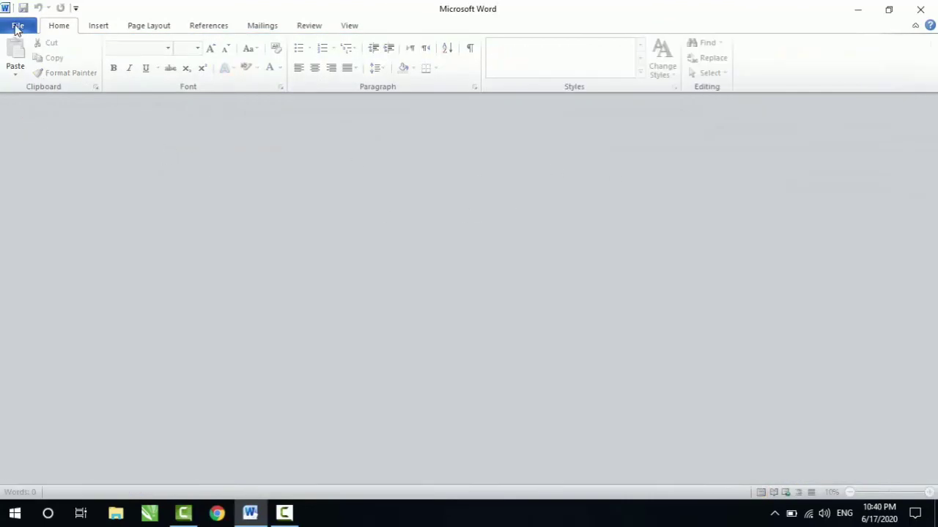
left_click(18, 27)
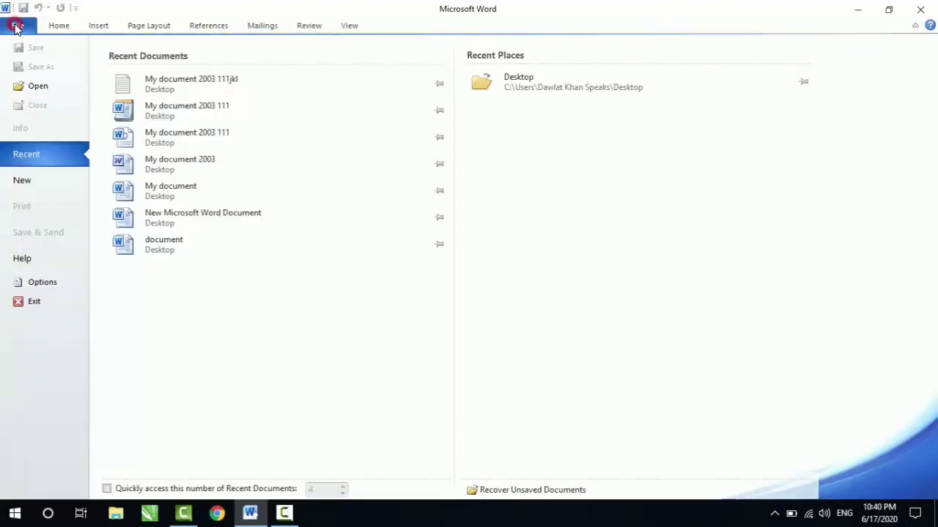
left_click(37, 303)
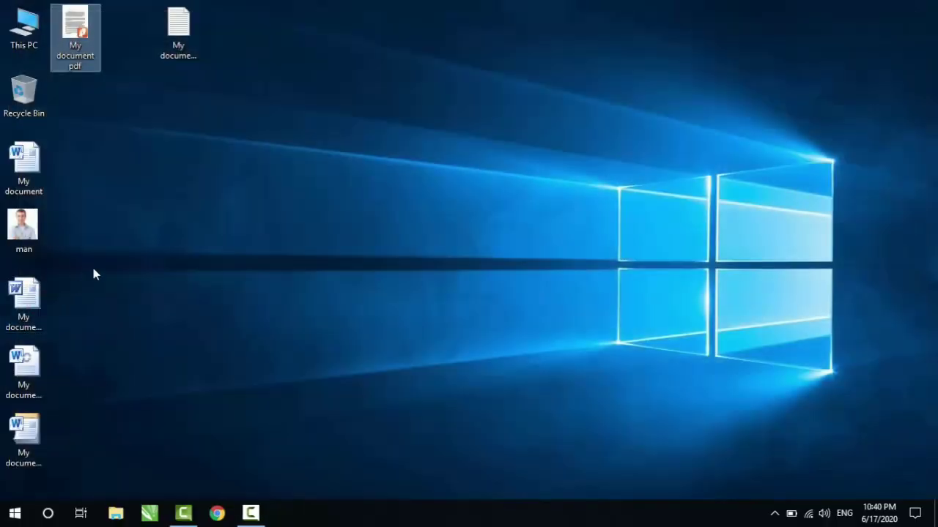
Refresh the desktop, reopen 'My document' in Word, and return to its editing view
right_click(304, 103)
left_click(337, 142)
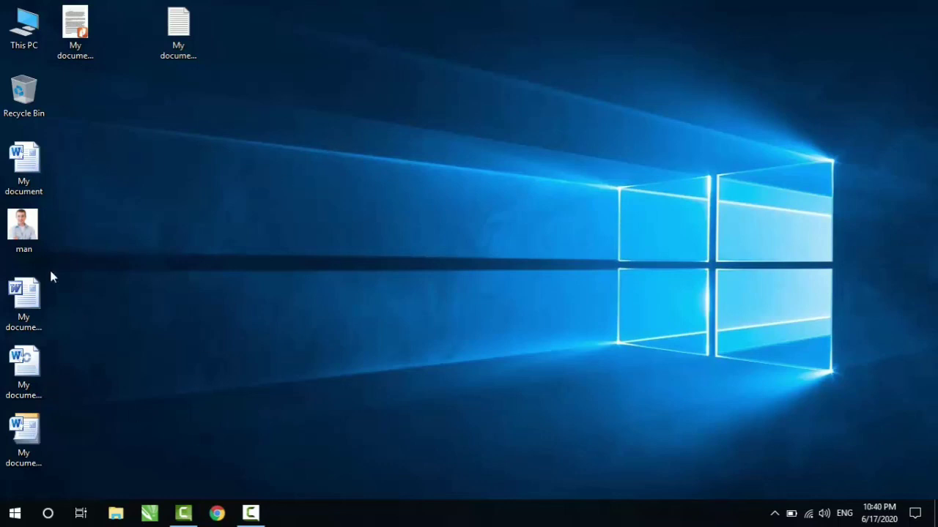
double_click(23, 163)
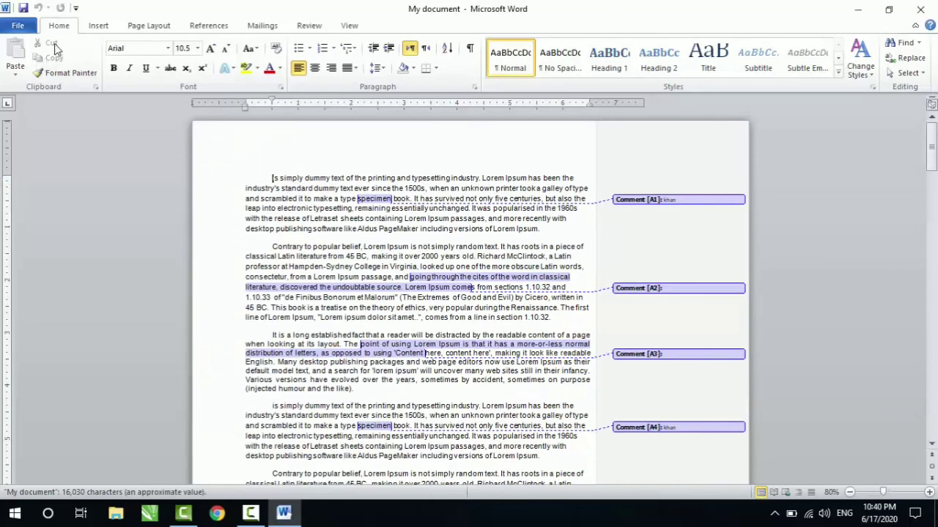
left_click(19, 26)
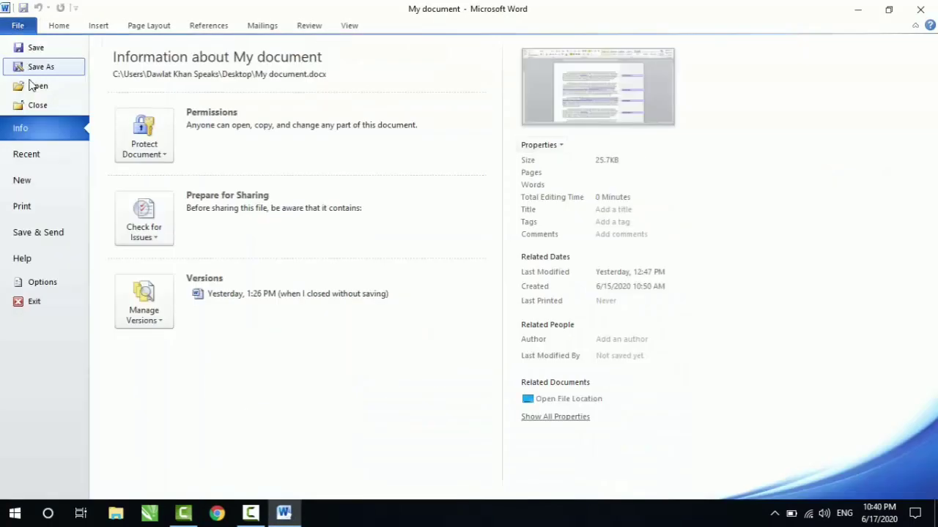
left_click(60, 27)
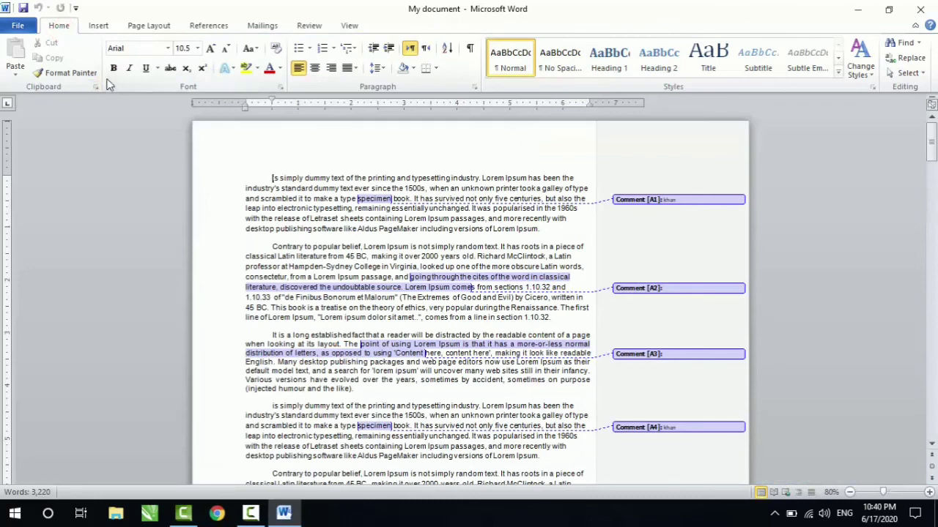